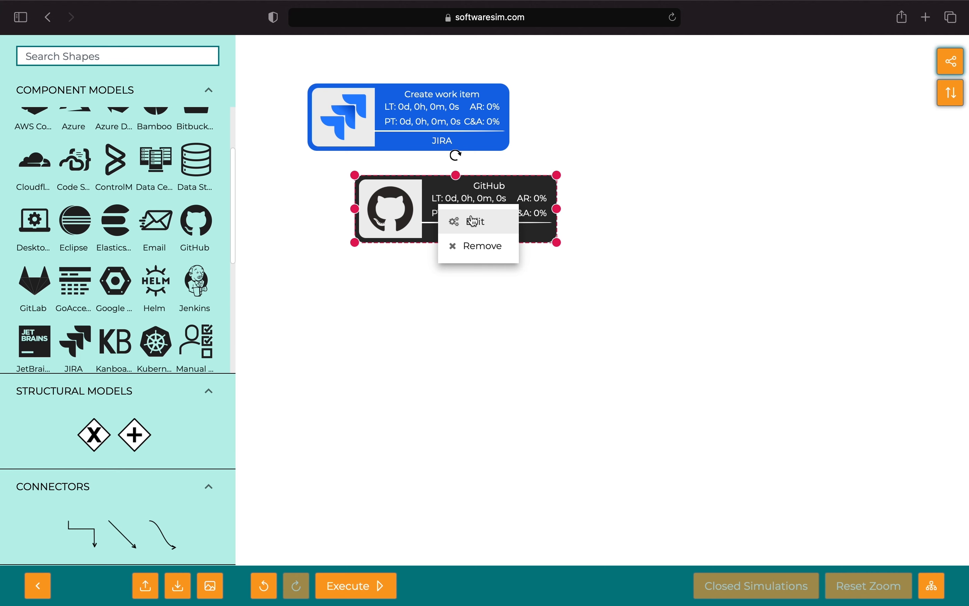
Rename the GitHub component as "Develop work item" and save its properties
click(473, 223)
drag(362, 191, 403, 206)
text(Deve)
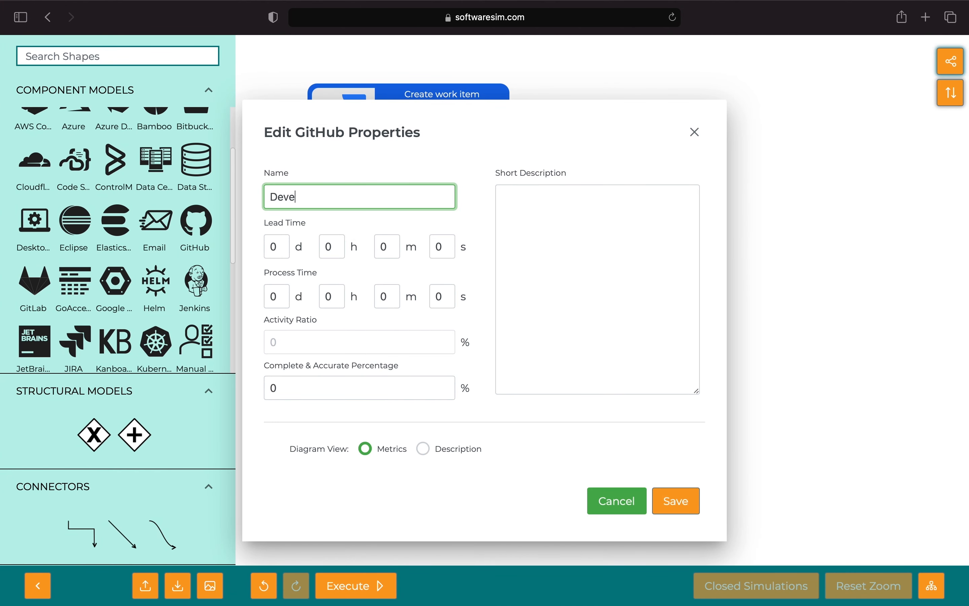
text(lop work item)
click(676, 501)
Add a SonarQube component to the diagram below the GitHub component
scroll(160, 276, down, 4)
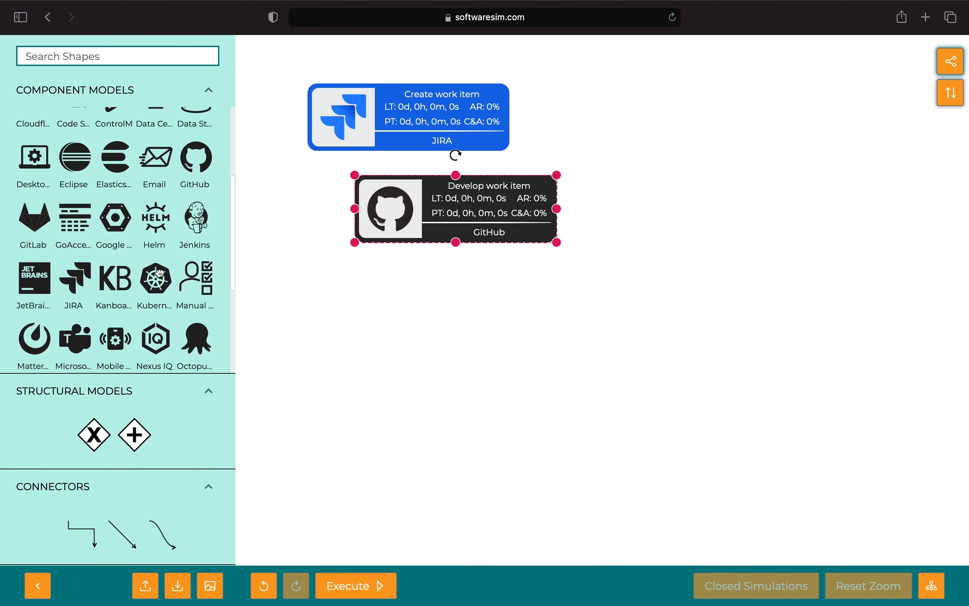
scroll(160, 276, down, 1)
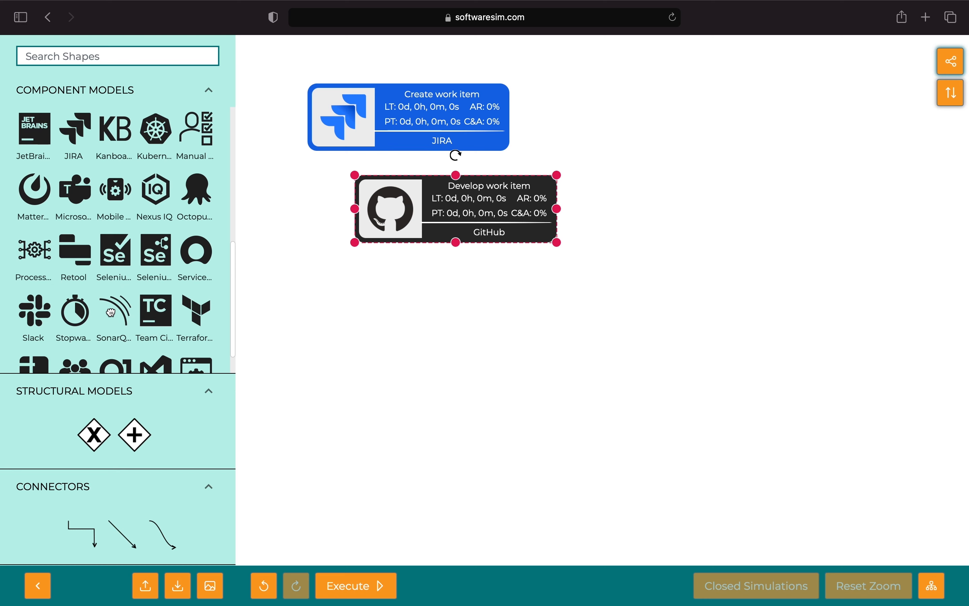
drag(116, 315, 456, 284)
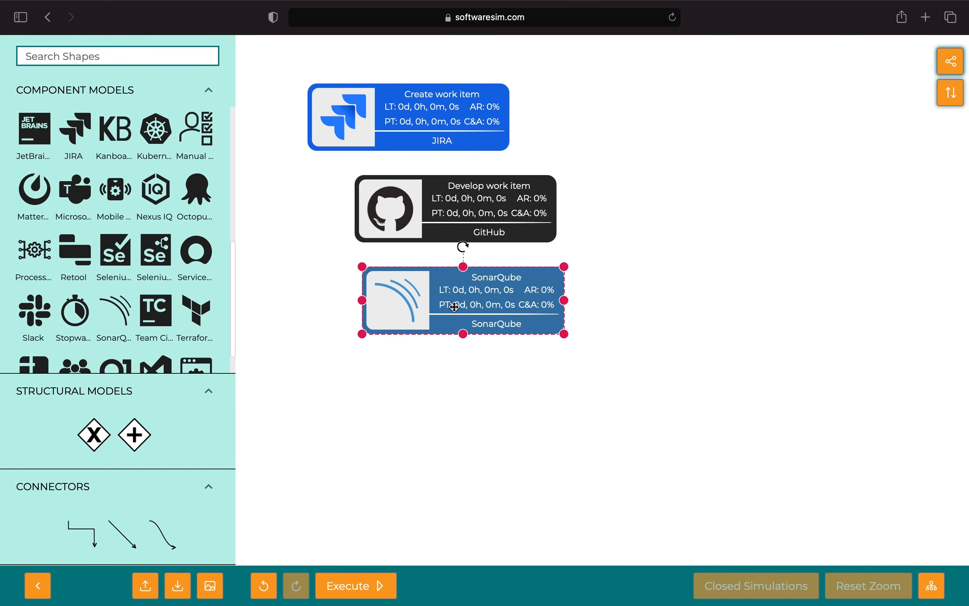
Rename the SonarQube component as "Verify and validate development" and widen its card so the name fits on one line
right_click(456, 307)
click(485, 325)
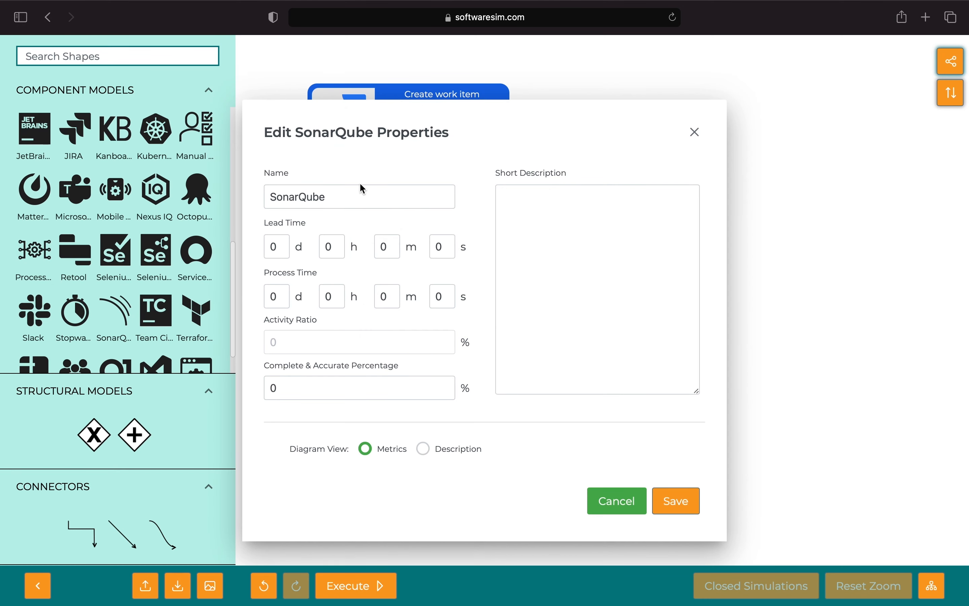
click(360, 198)
key(super+a)
text(Ve)
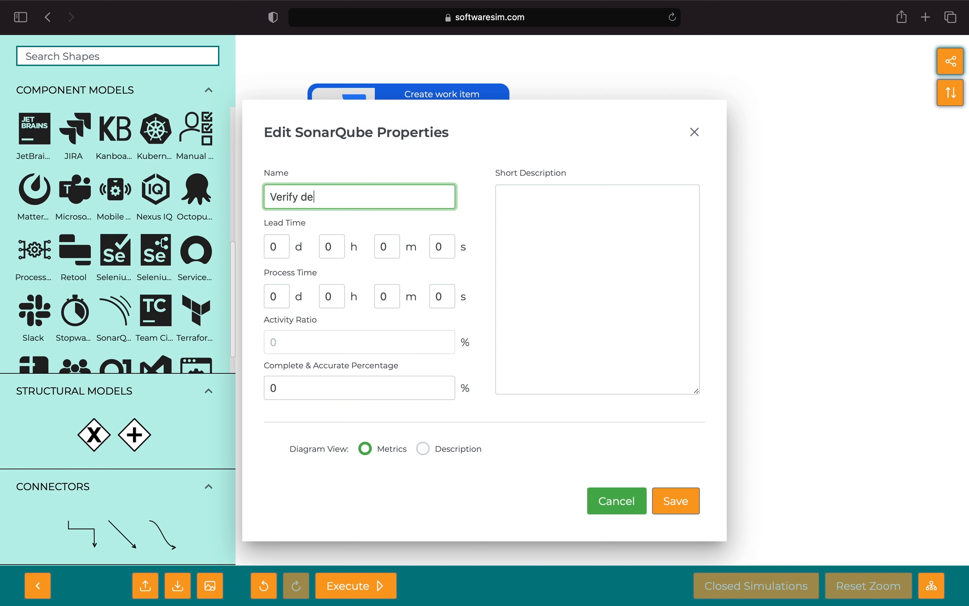
text(rify and validate development)
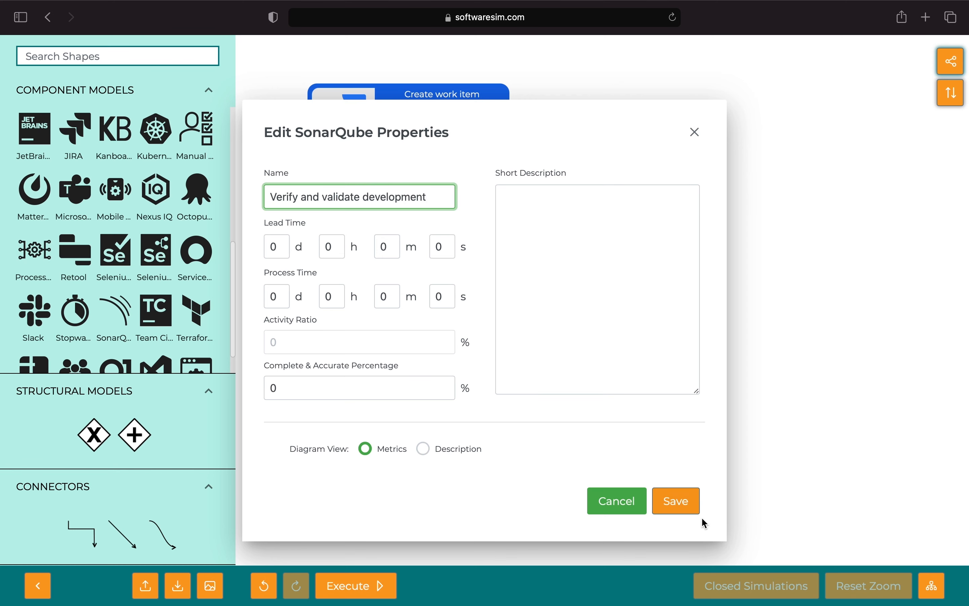
click(681, 505)
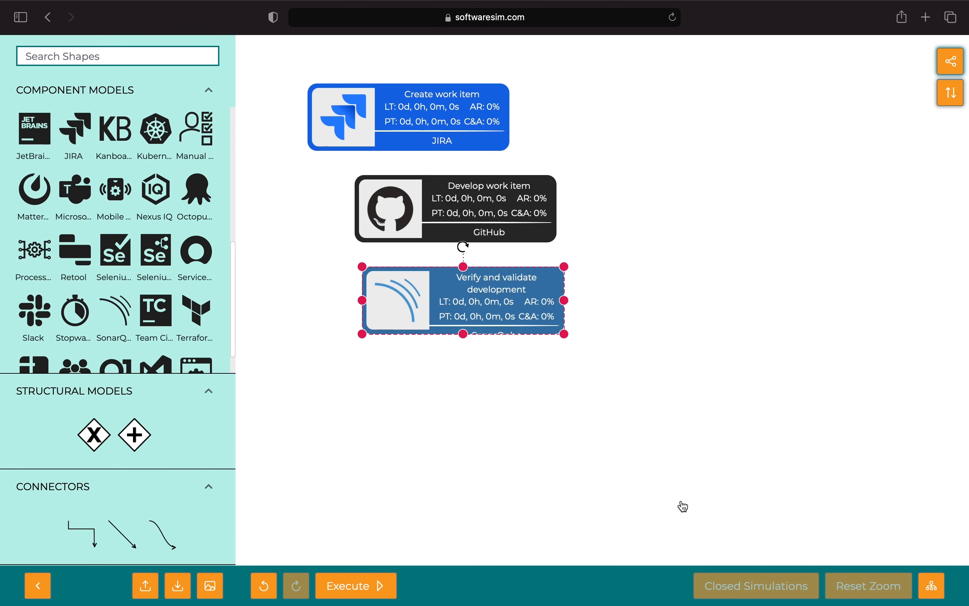
drag(566, 299, 592, 299)
click(560, 383)
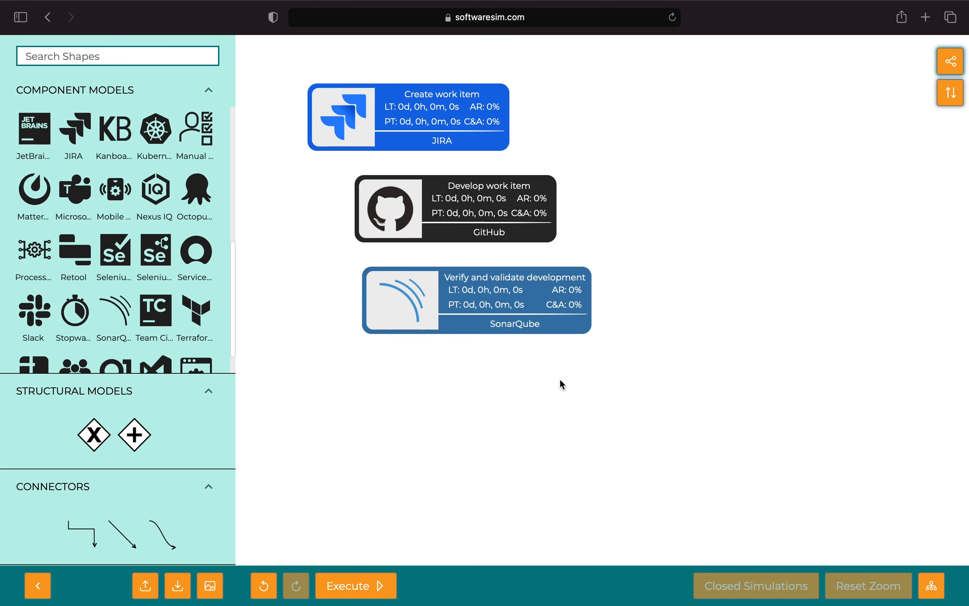
Add a Jenkins component below the SonarQube component and name it "Build artifacts"
scroll(137, 215, up, 3)
drag(196, 180, 480, 388)
right_click(478, 388)
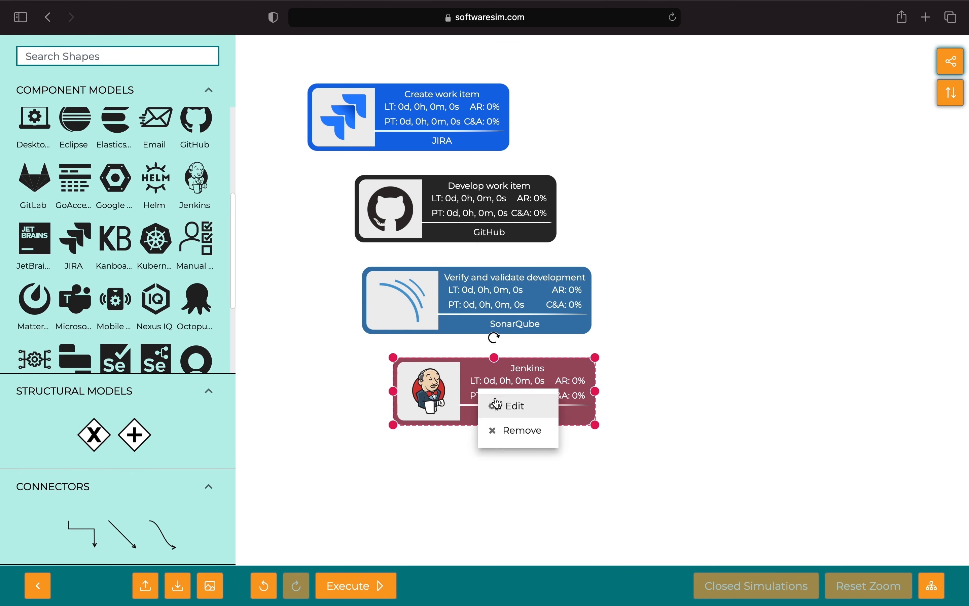
click(496, 404)
triple_click(374, 188)
text(Build artifacts)
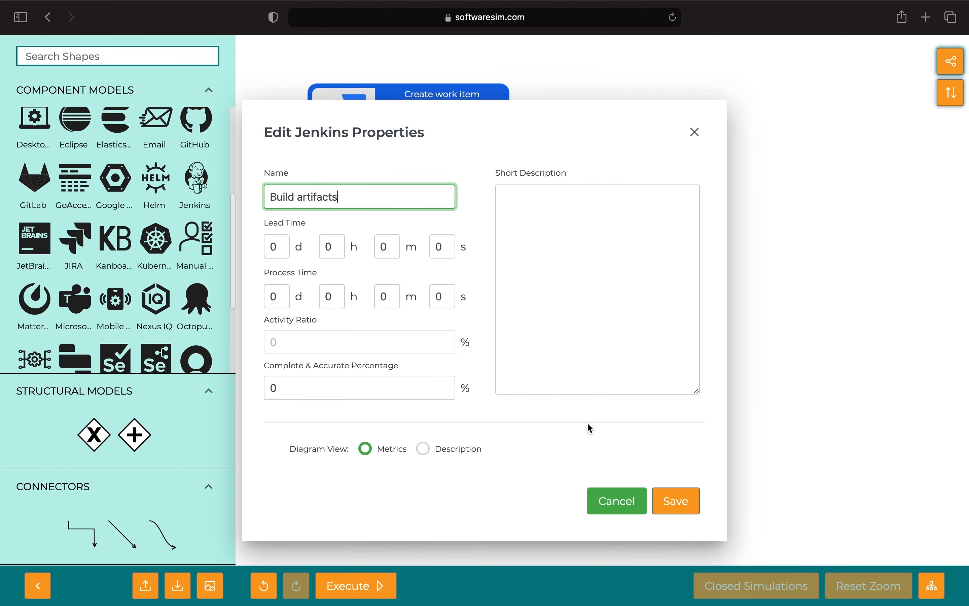
click(677, 501)
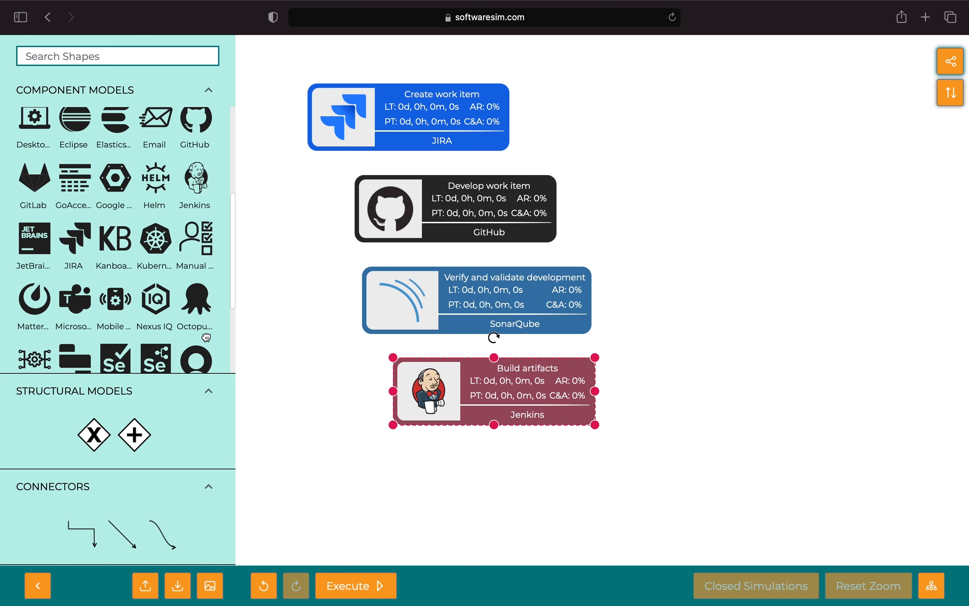
Add an Artifactory component below the Build artifacts component and name it "Store artifacts"
scroll(99, 158, up, 5)
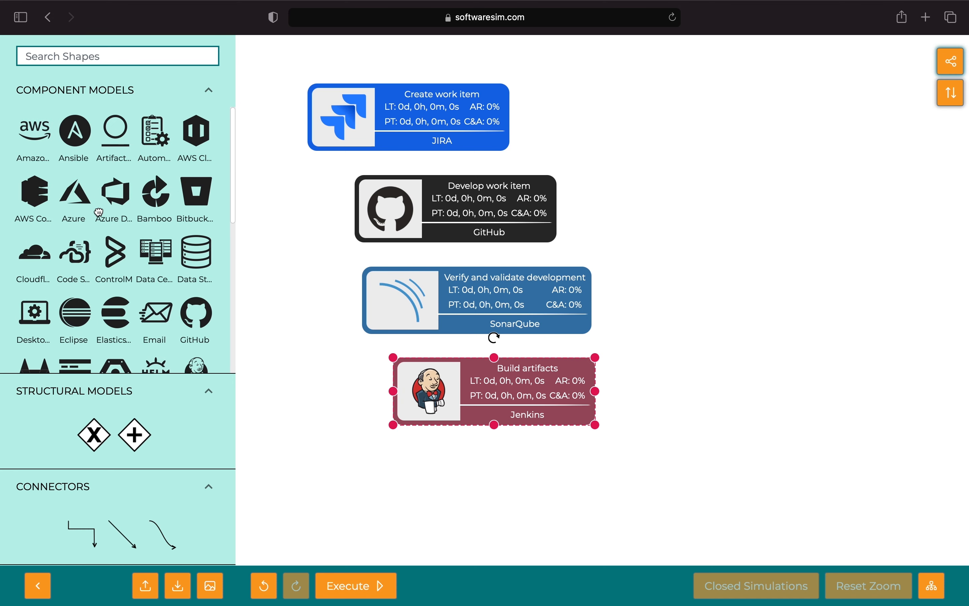
drag(118, 141, 497, 471)
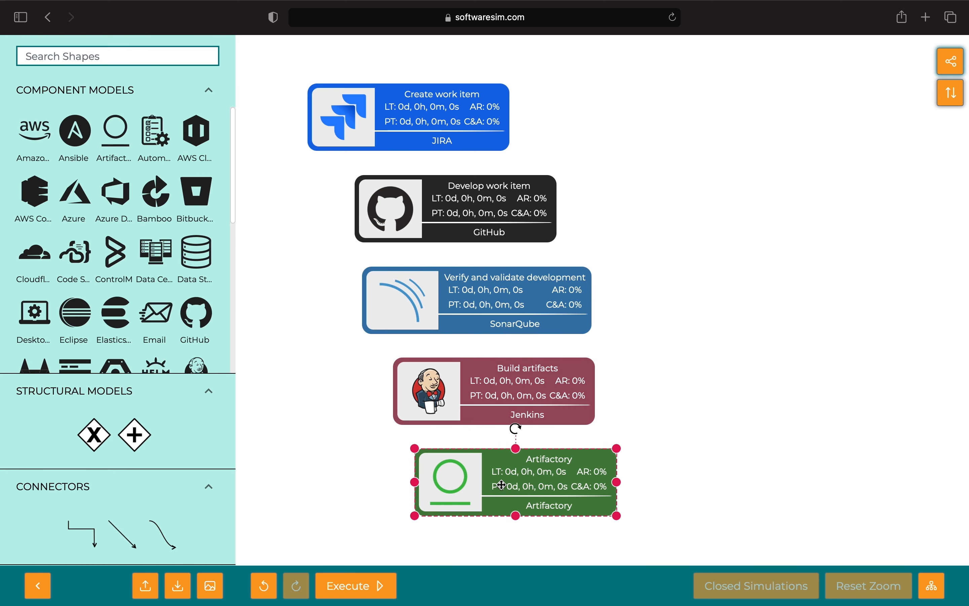
right_click(502, 485)
click(534, 503)
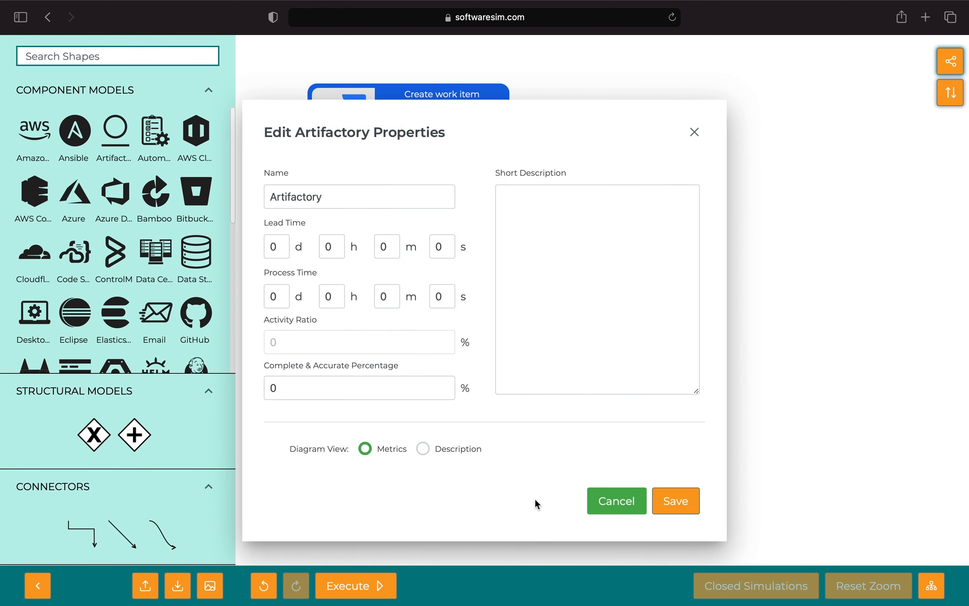
click(365, 208)
key(super+a)
text(S)
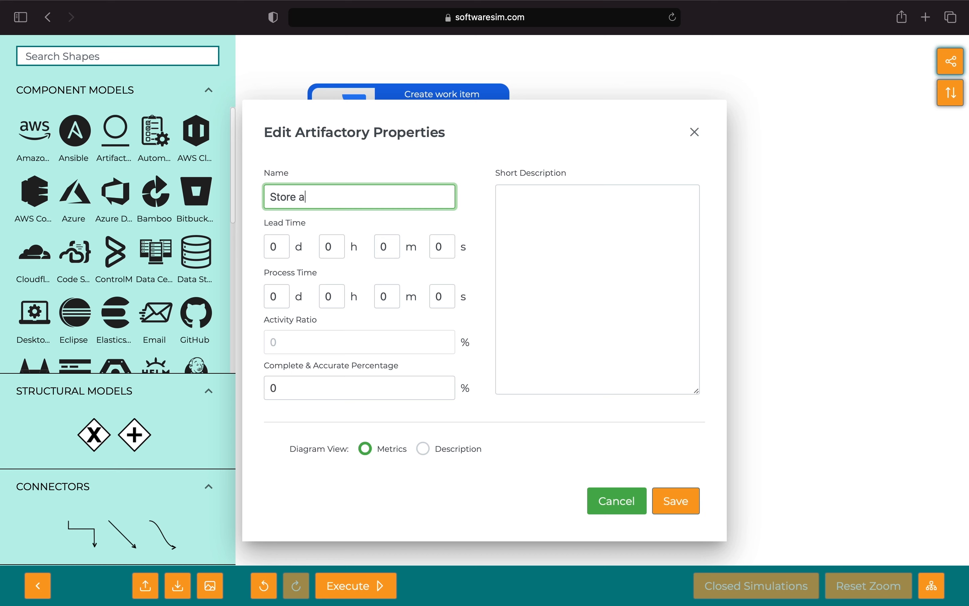
text(tore artifacts)
click(685, 501)
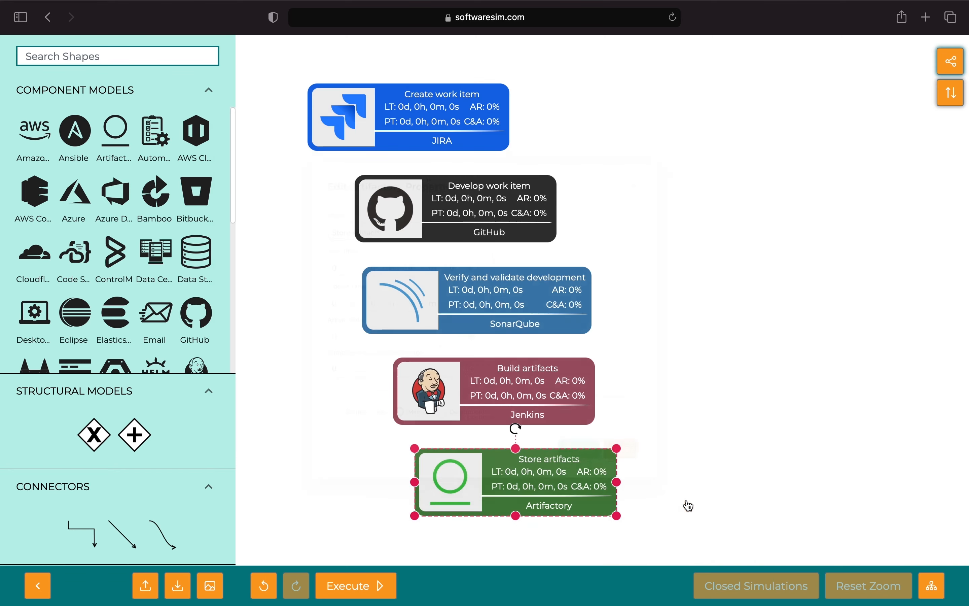
Add a second Jenkins component to the right of Store artifacts and name it "Deploy artifacts"
drag(202, 366, 735, 425)
right_click(735, 425)
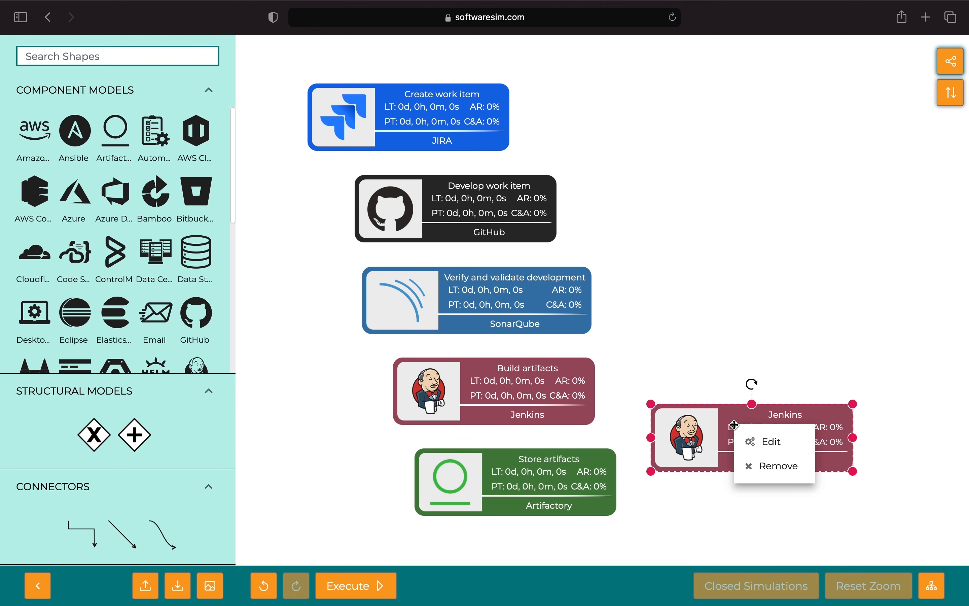
click(761, 441)
triple_click(356, 198)
text(Deplo)
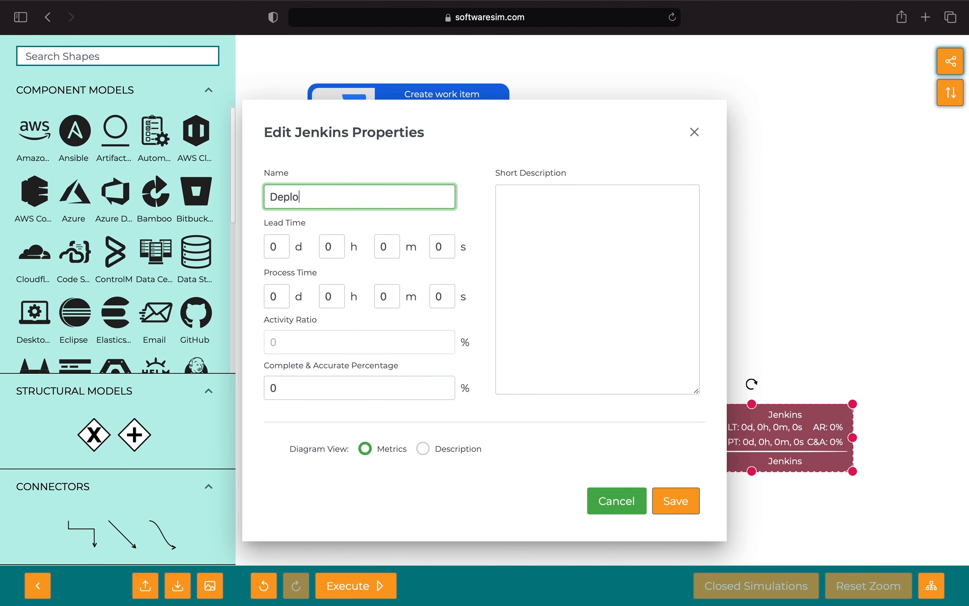
text(y artifacts)
click(674, 501)
Add an Amazon Web Services component above Deploy artifacts and name it "Deployment target"
drag(34, 137, 792, 325)
right_click(785, 340)
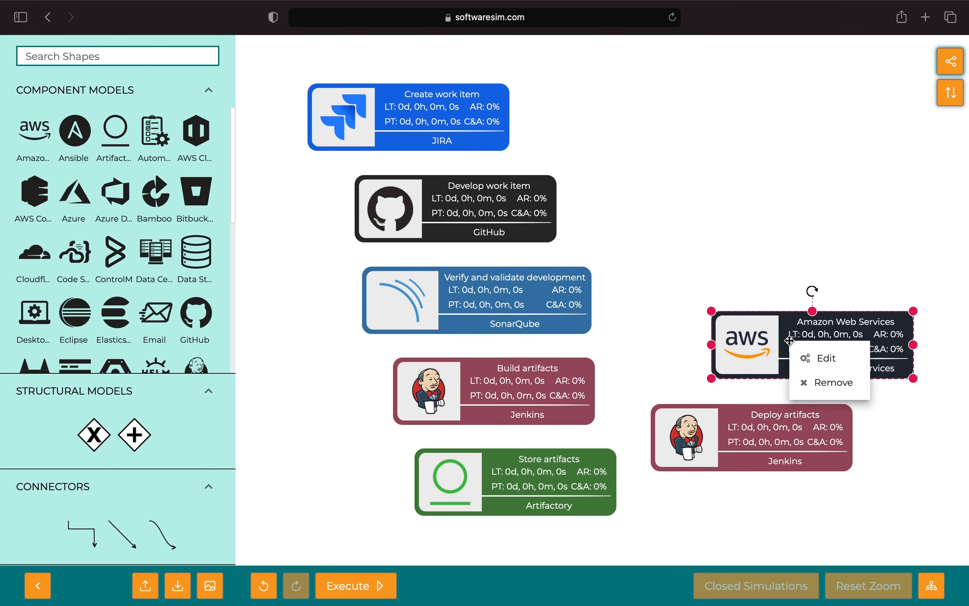
click(813, 355)
triple_click(376, 189)
text(Depl)
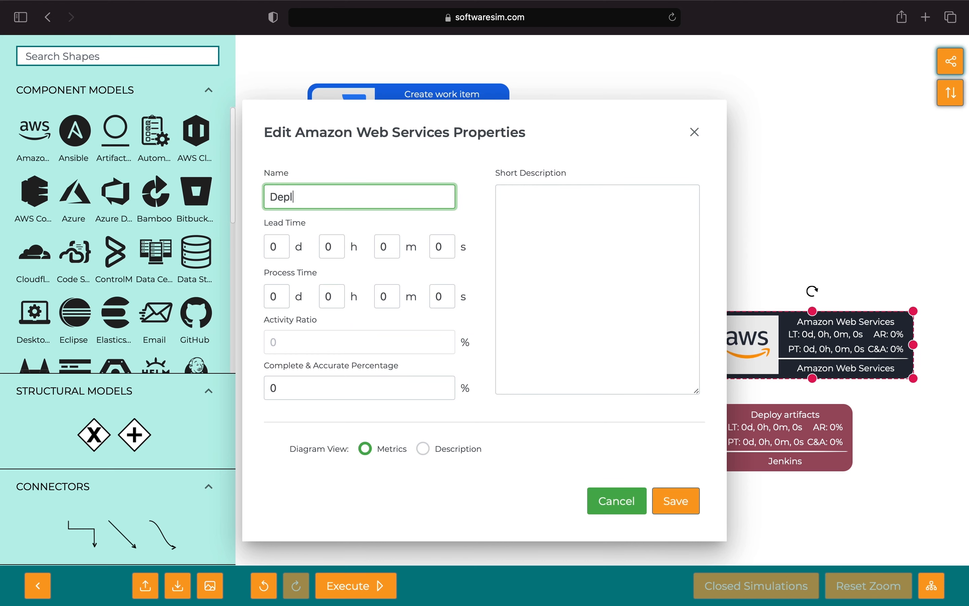
text(oyment target)
click(677, 500)
Rename the SonarQube component as "Verify code quality"
click(489, 310)
right_click(489, 310)
click(502, 320)
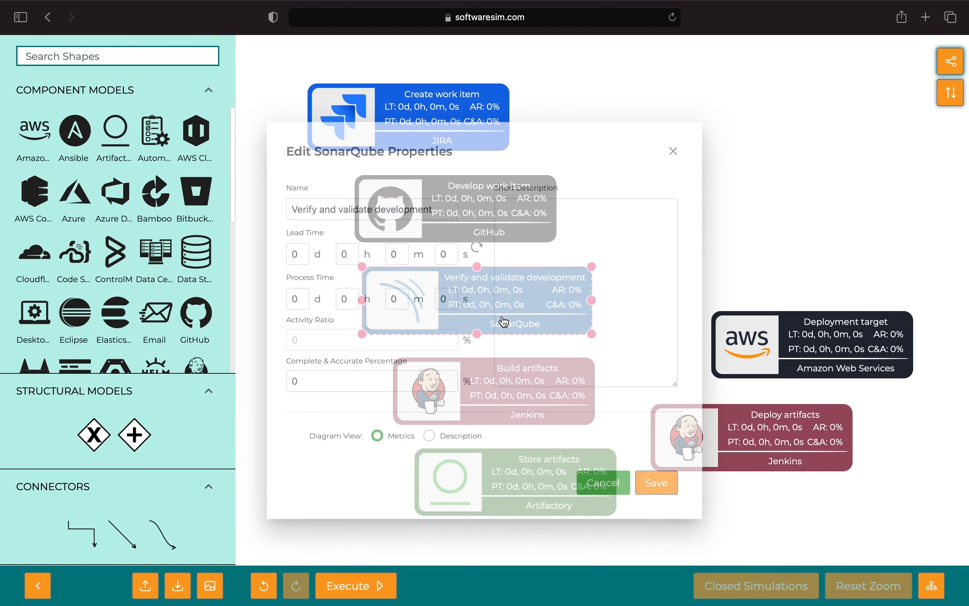
drag(304, 196, 448, 197)
text(code quality)
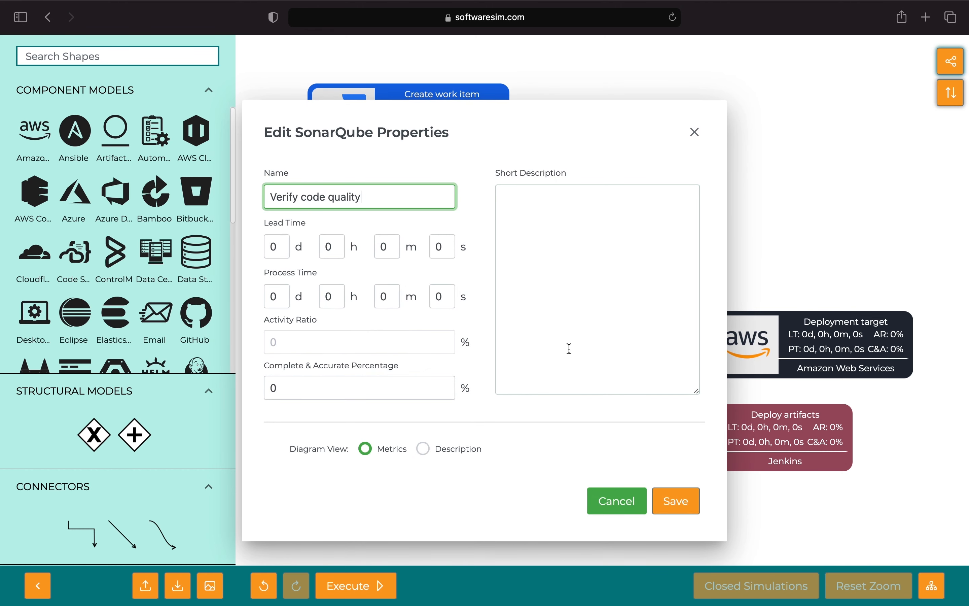
click(676, 501)
drag(531, 298, 544, 298)
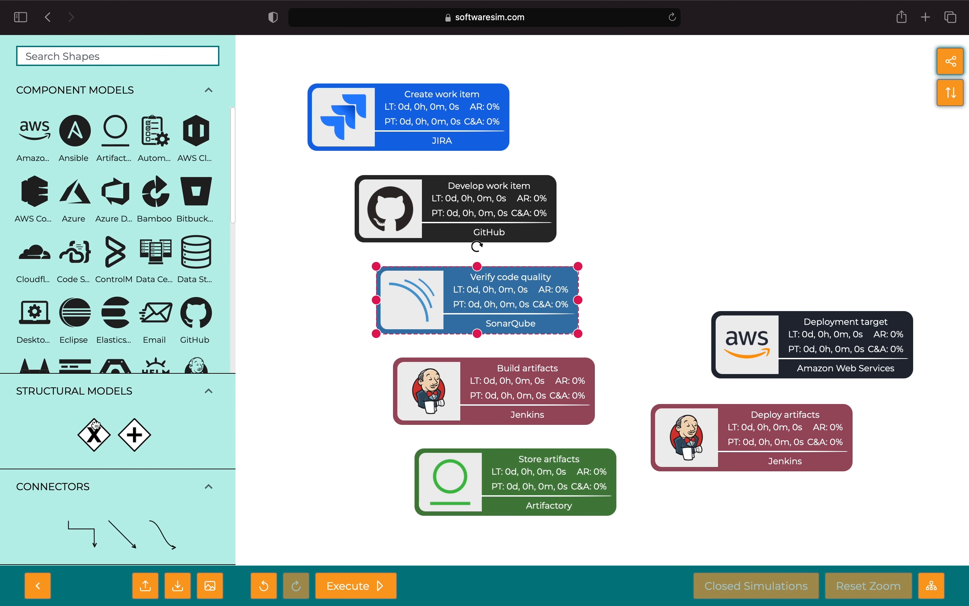
Link Create work item, Develop work item and Verify code quality in sequence with straight connectors, continuing to Build artifacts with an elbow connector
drag(122, 535, 485, 132)
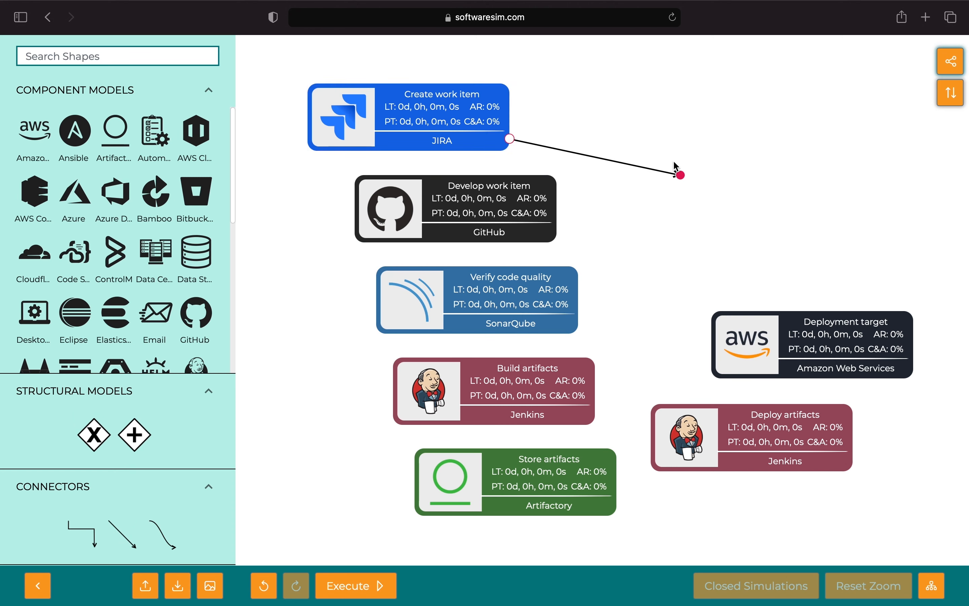
drag(680, 175, 439, 175)
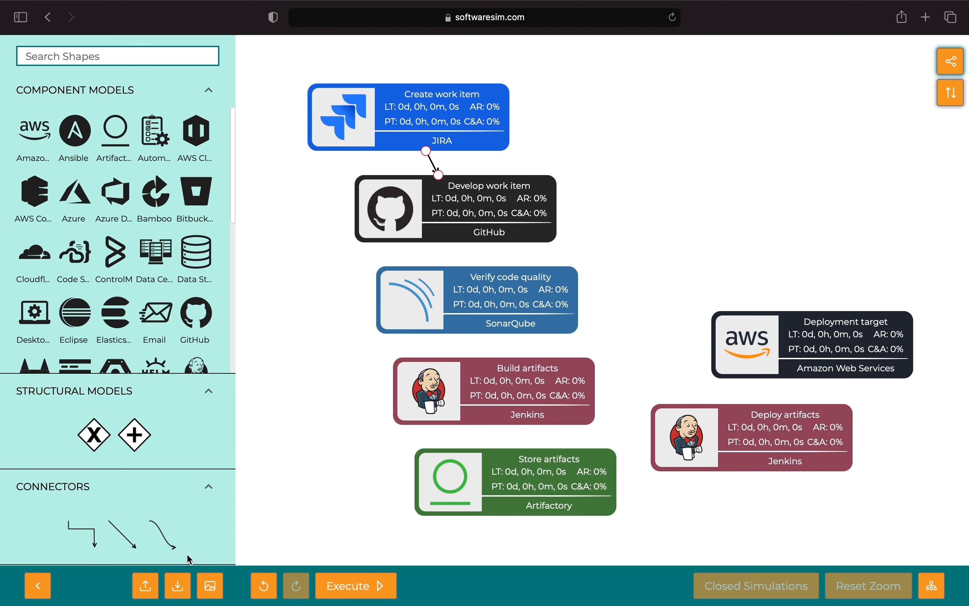
drag(123, 536, 506, 208)
drag(628, 243, 518, 282)
drag(82, 533, 617, 305)
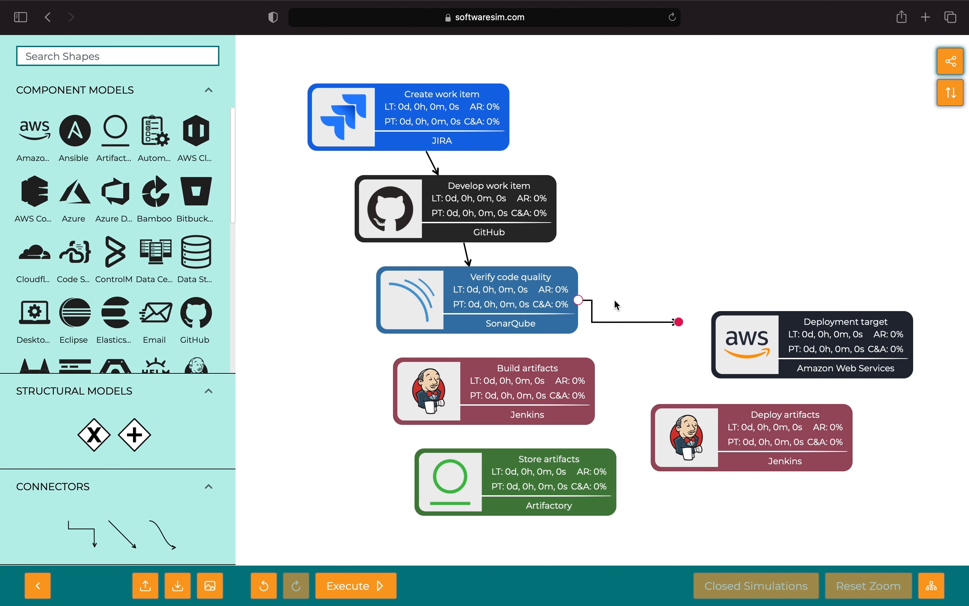
drag(681, 322, 555, 397)
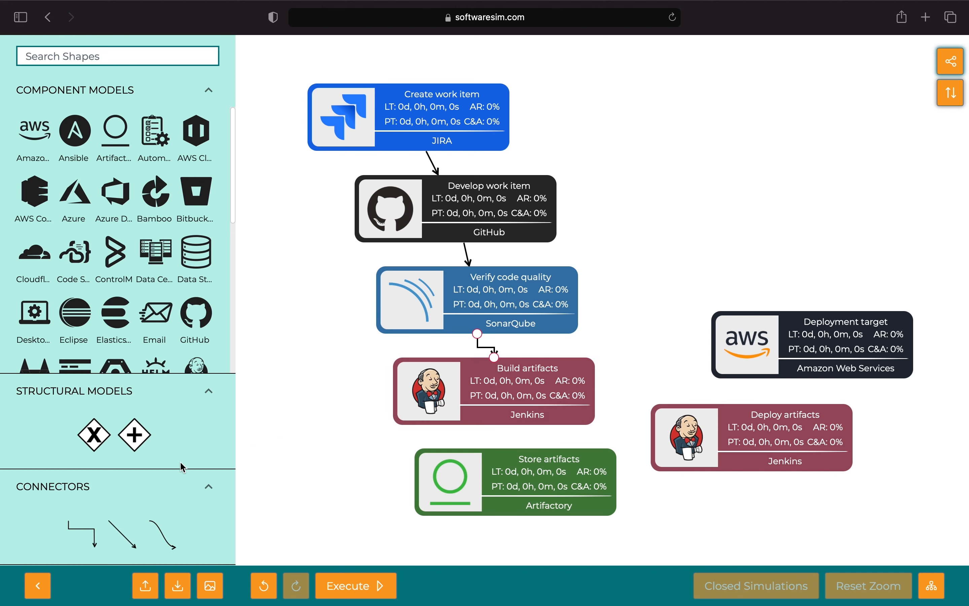
Link Build artifacts, Store artifacts, Deploy artifacts and Deployment target in sequence with straight connectors
drag(117, 530, 415, 425)
drag(121, 538, 640, 303)
drag(621, 254, 609, 430)
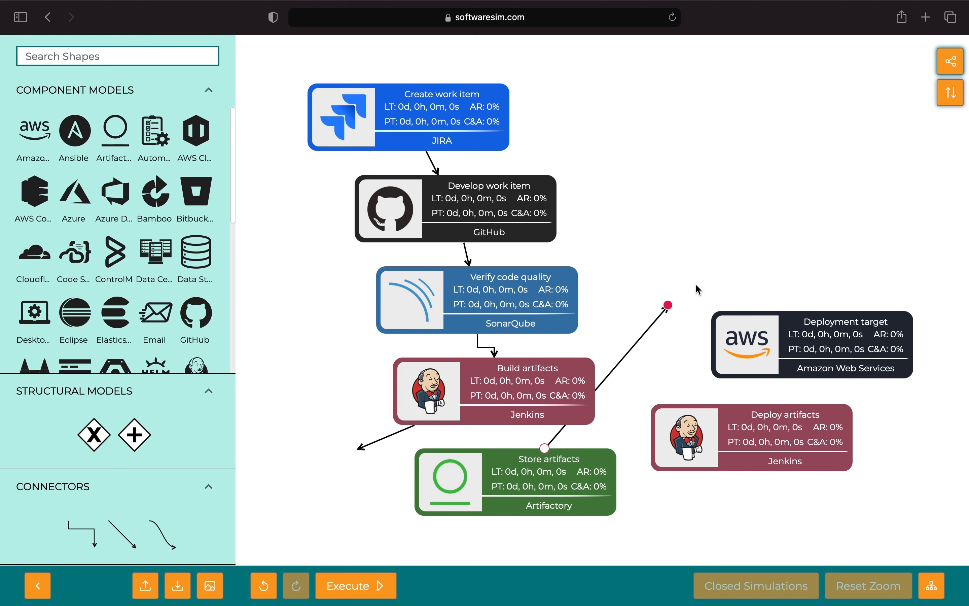
drag(669, 305, 683, 429)
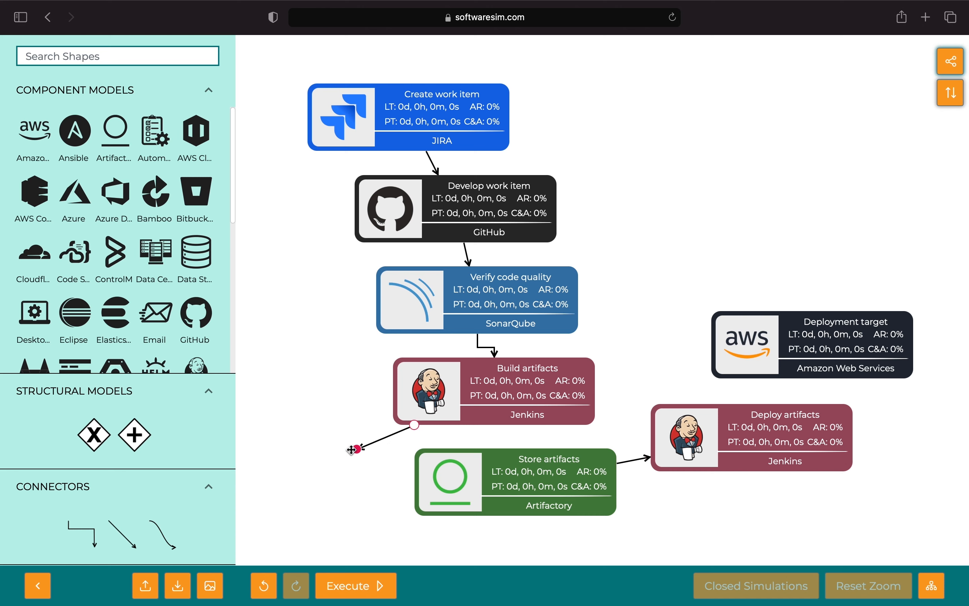
drag(353, 447, 424, 457)
drag(134, 531, 682, 441)
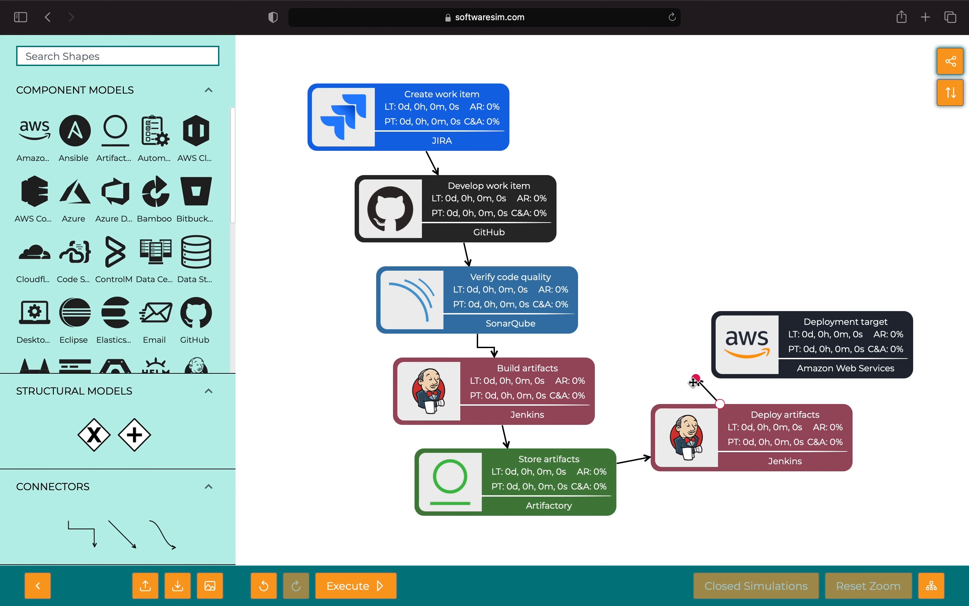
drag(696, 379, 766, 358)
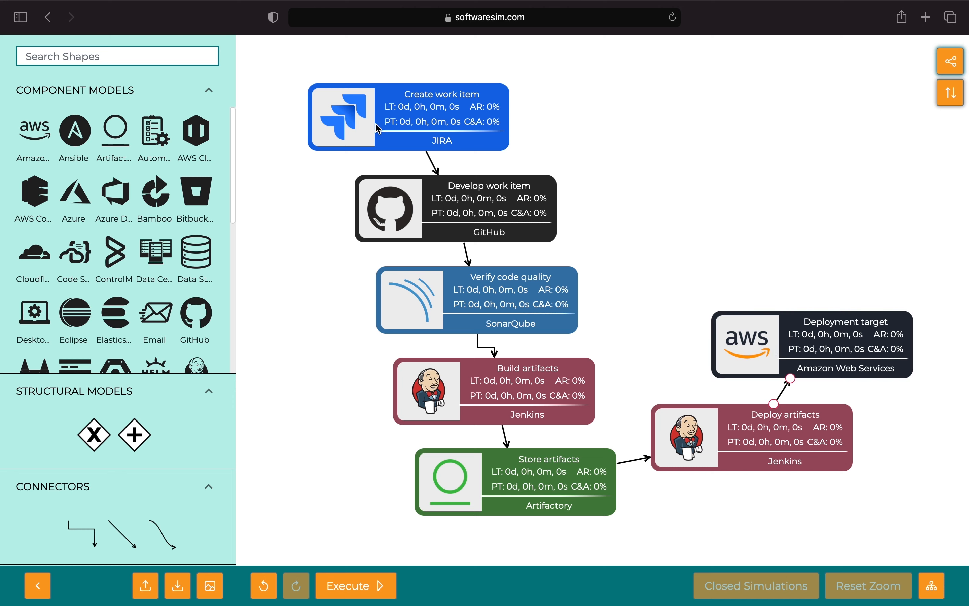
Arrange Create work item, Develop work item and Verify code quality side by side in a row at the top of the diagram
drag(378, 129, 328, 147)
drag(429, 181, 551, 108)
drag(481, 289, 802, 124)
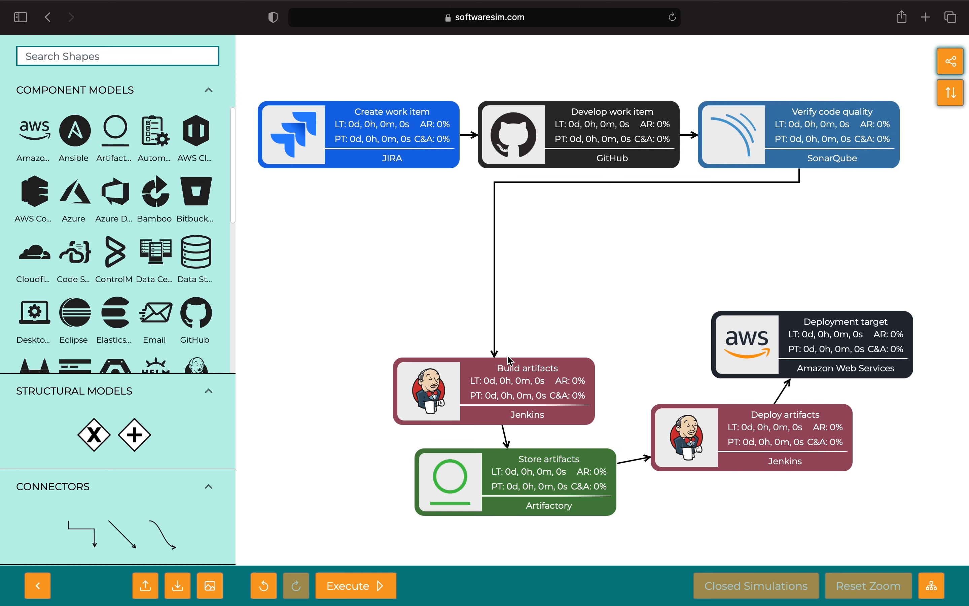
Arrange Build artifacts and Store artifacts in a second row, with Deploy artifacts and Deployment target in a third row below
drag(503, 378, 362, 220)
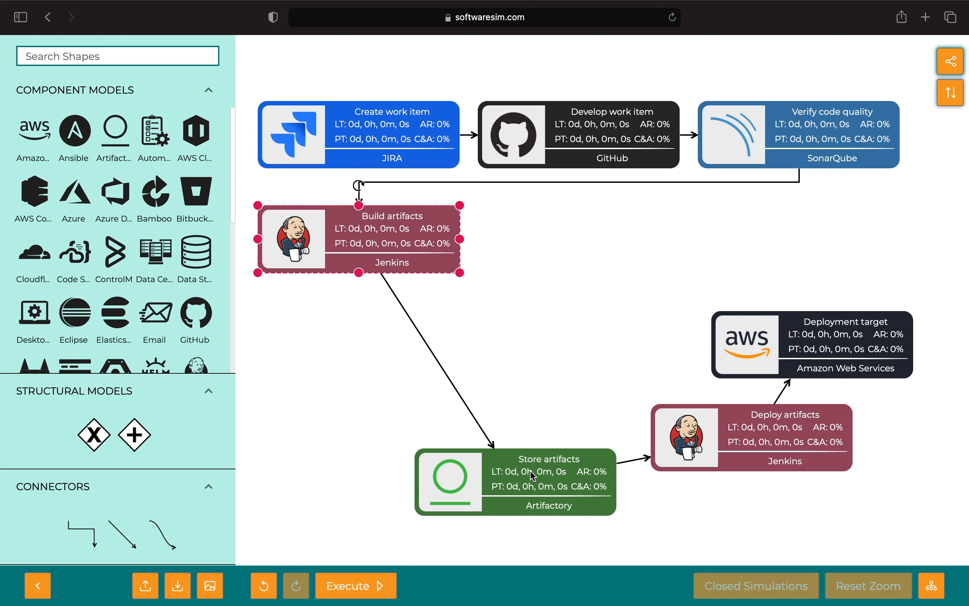
drag(519, 458, 599, 230)
drag(719, 420, 407, 306)
drag(822, 343, 681, 324)
click(679, 485)
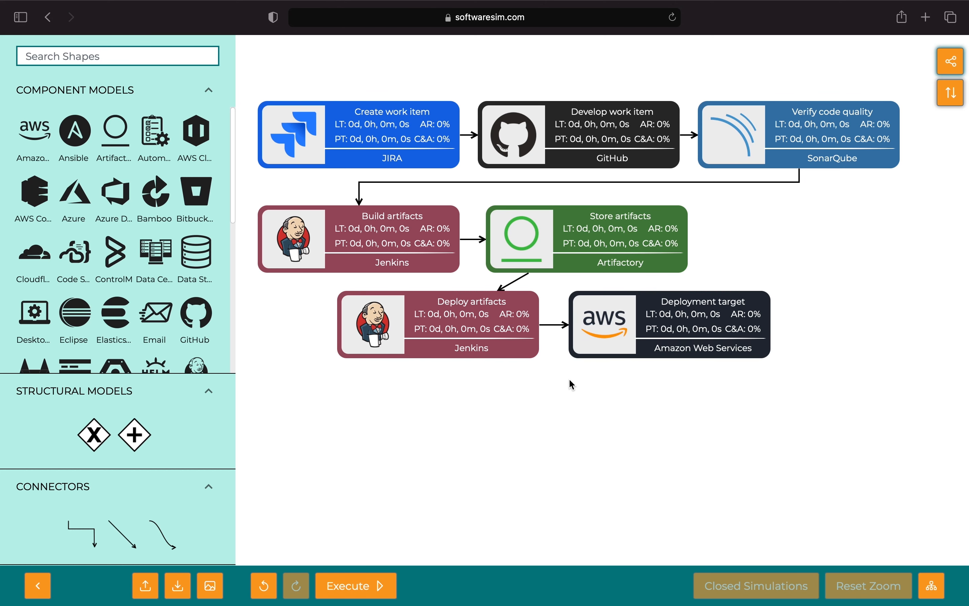
Export the diagram as an image, allowing downloads from softwaresim.com
click(211, 586)
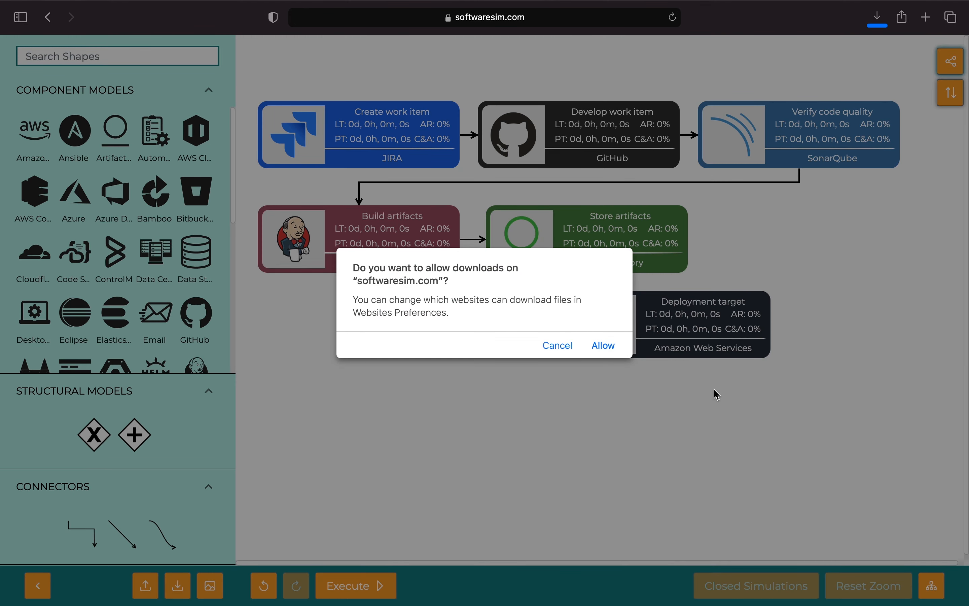
click(600, 347)
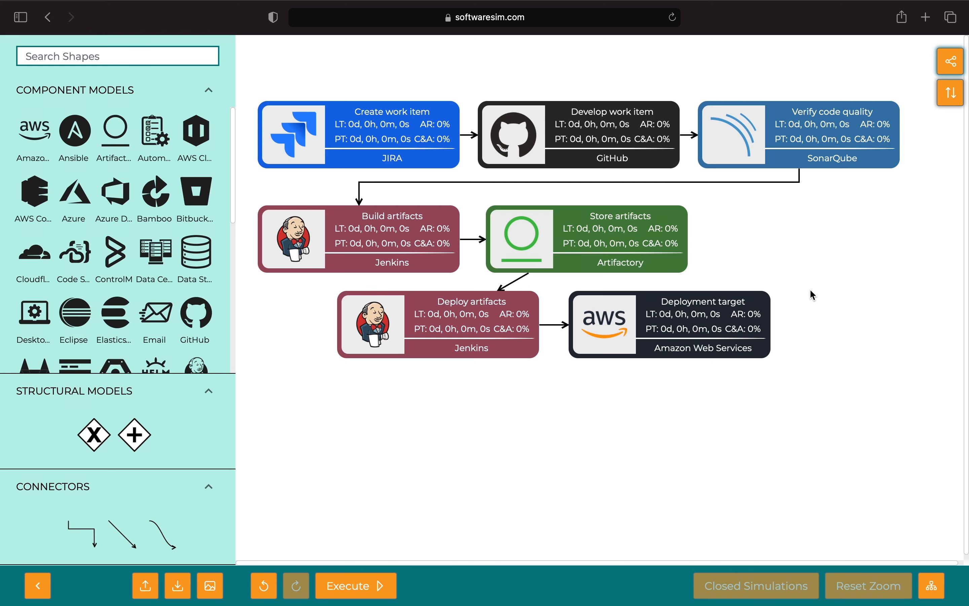
Edit the Create work item component's properties, setting its lead time to 5 days and process time to 4 hours
click(382, 138)
right_click(382, 138)
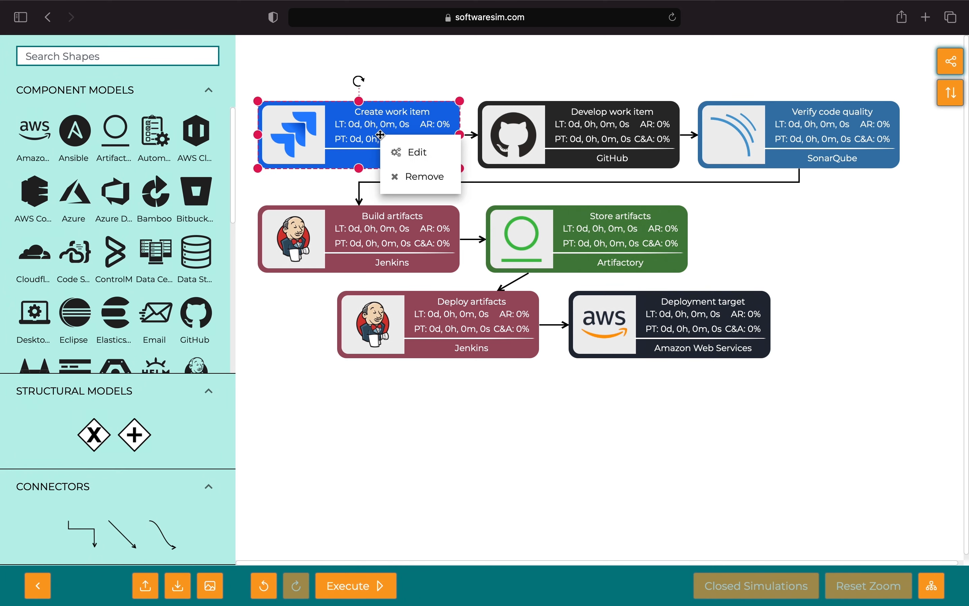
click(415, 155)
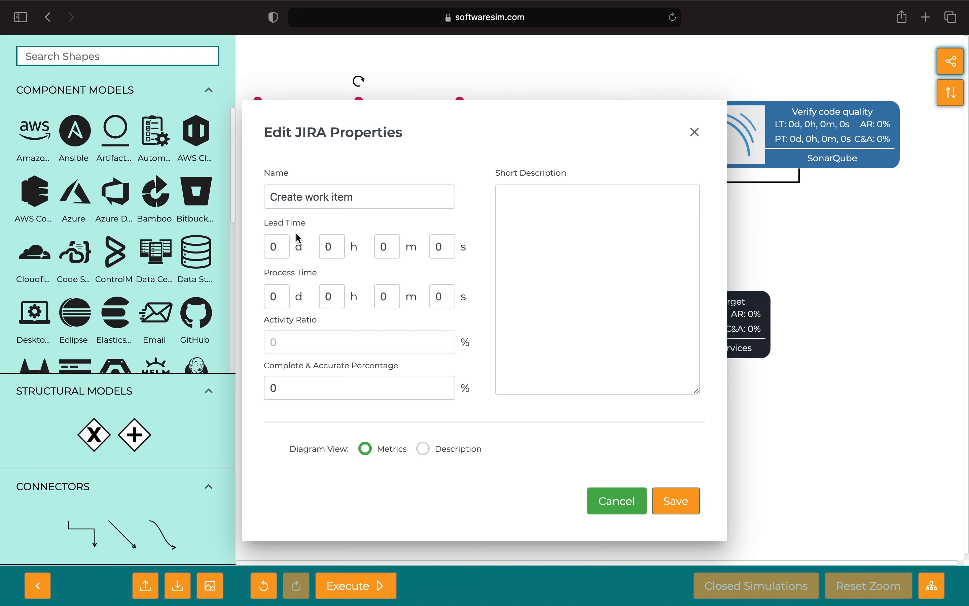
click(351, 197)
click(271, 250)
drag(280, 247, 240, 242)
text(5)
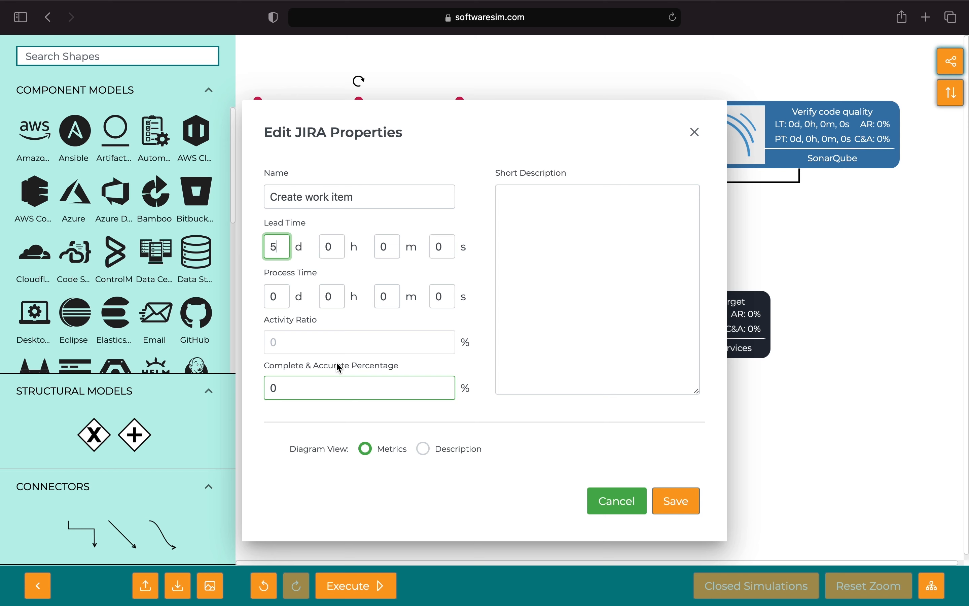
drag(334, 298, 309, 298)
text(4)
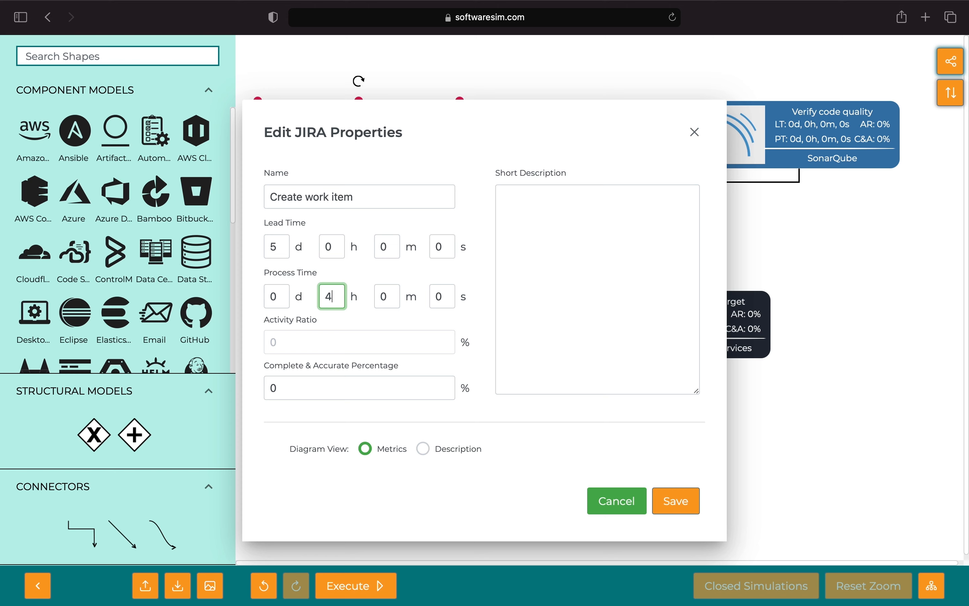
Set Create work item's complete and accurate percentage to 80, save the properties, and widen the component slightly so its metrics fit
click(278, 194)
drag(327, 383, 247, 379)
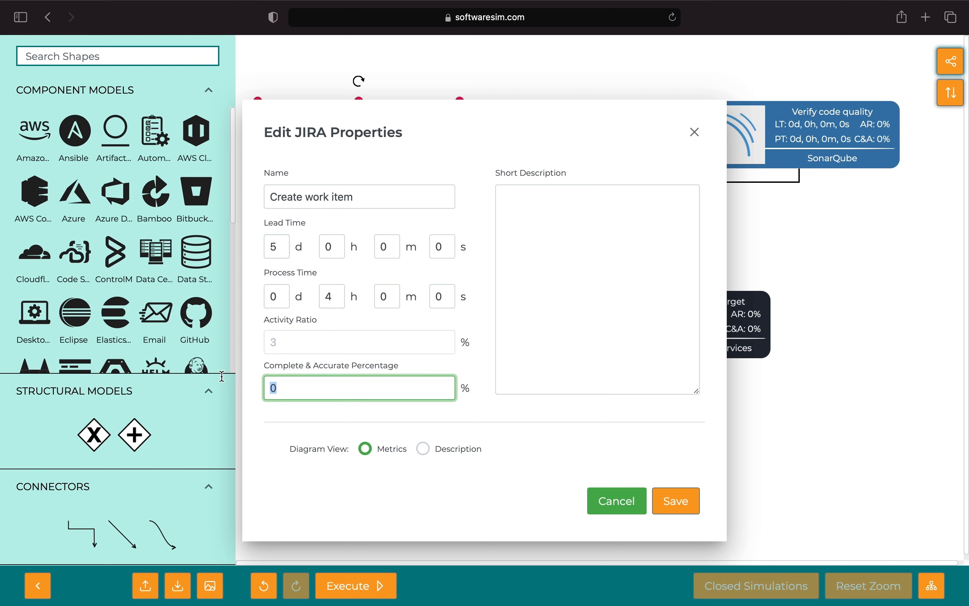
text(80)
click(679, 502)
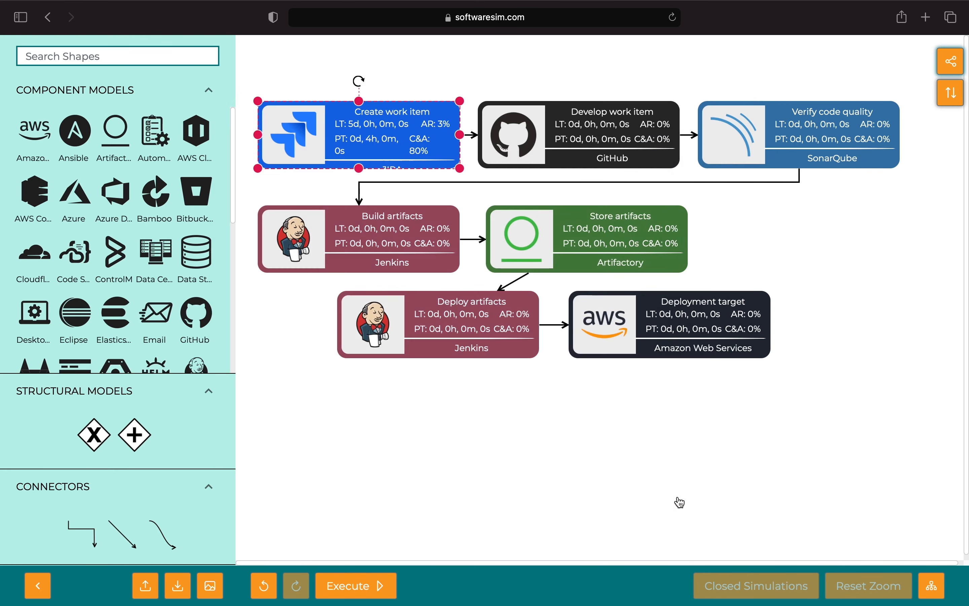
drag(258, 135, 247, 134)
Give Develop work item a lead time of 7 days, a process time of 1 day and a complete and accurate percentage of 80
right_click(524, 143)
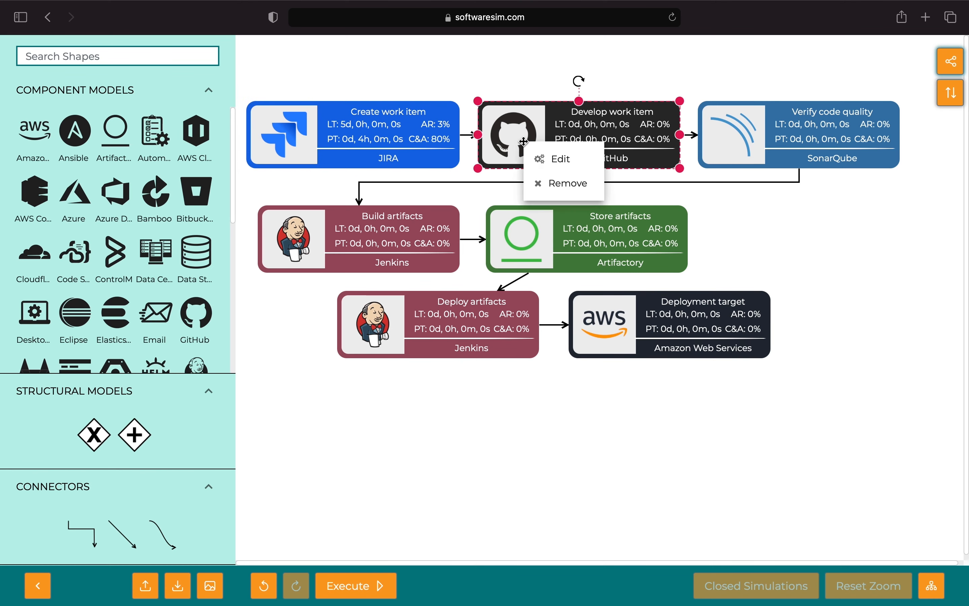
click(545, 158)
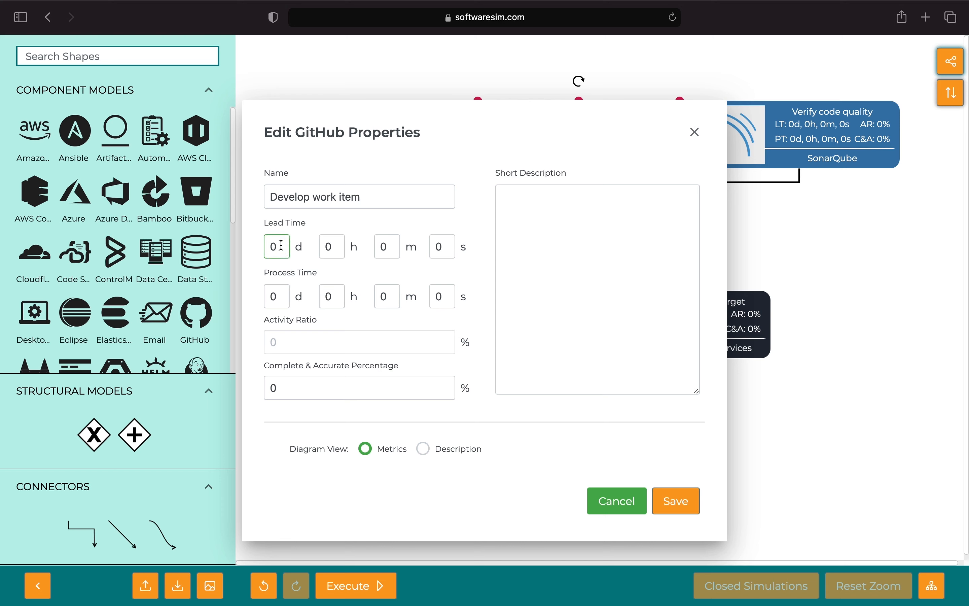
drag(281, 245, 222, 236)
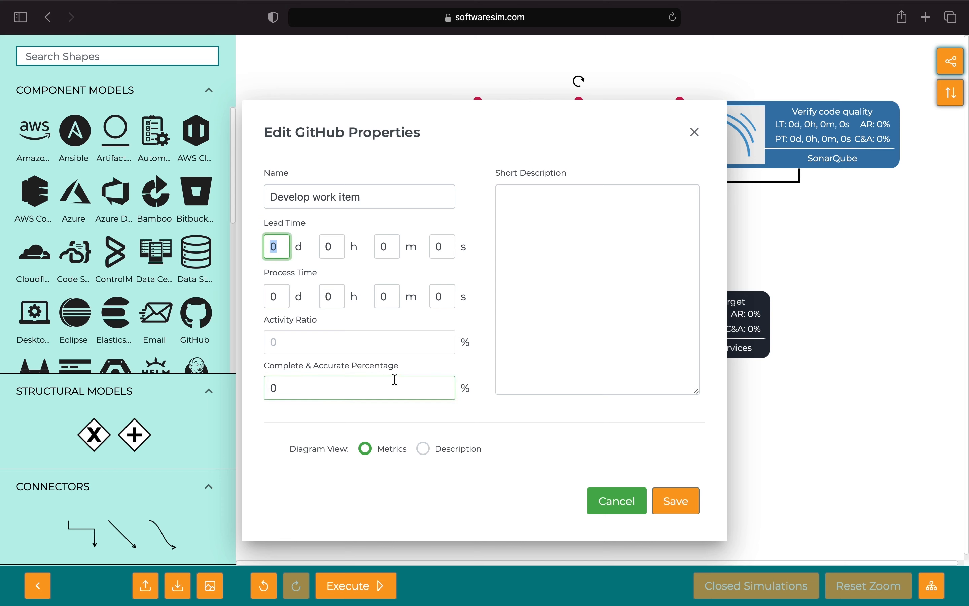
text(7)
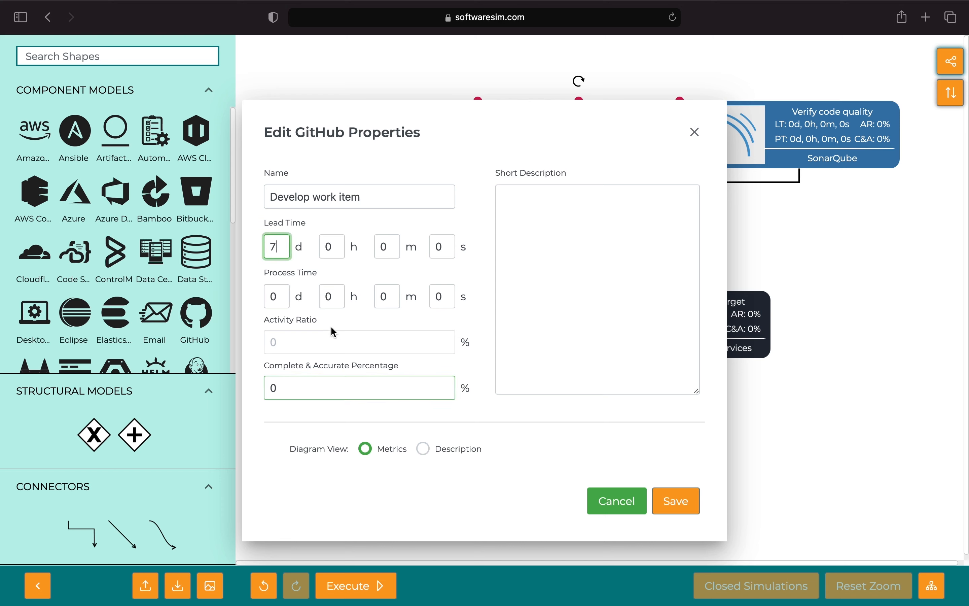
click(277, 296)
text(1)
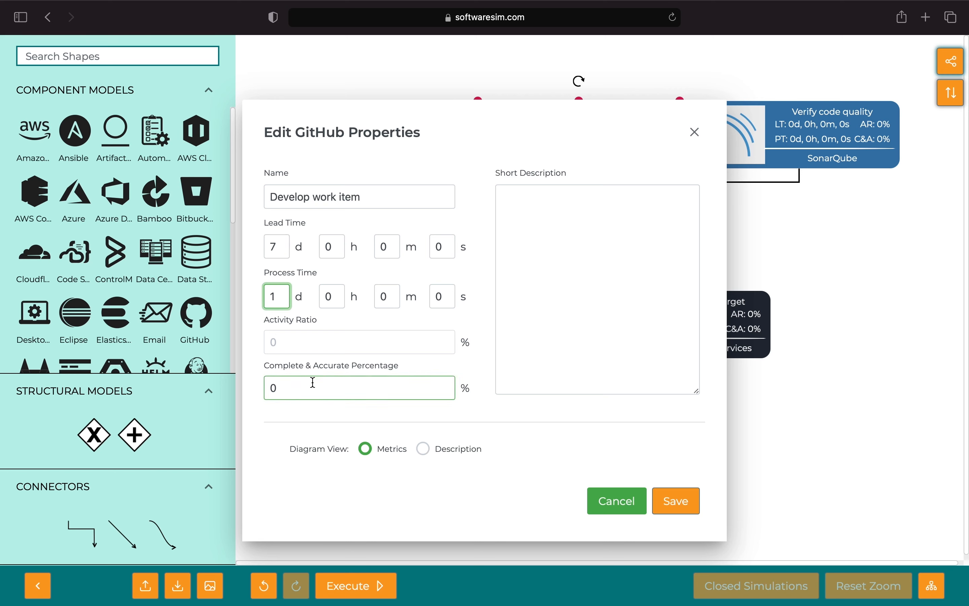
click(301, 387)
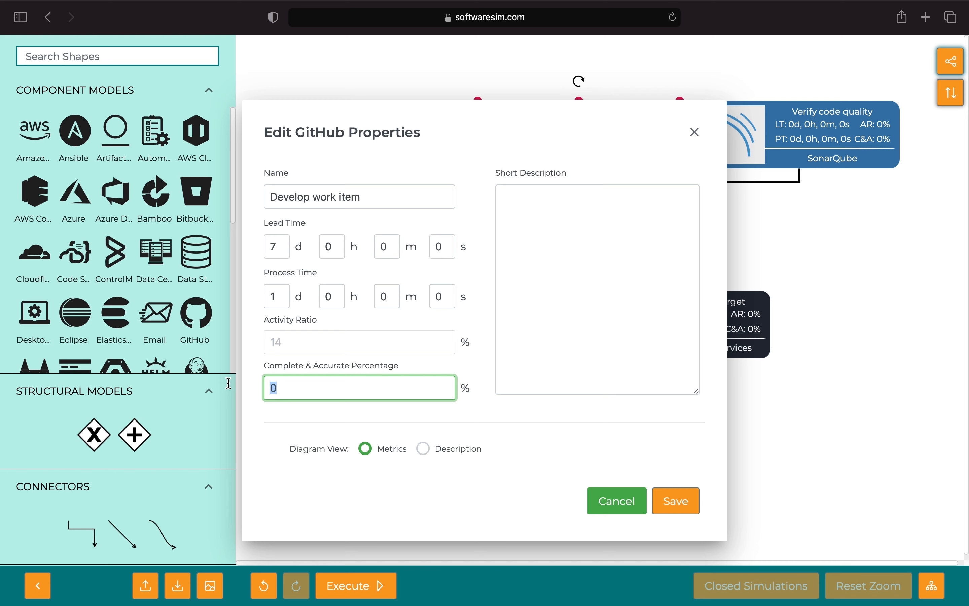
text(80)
click(670, 500)
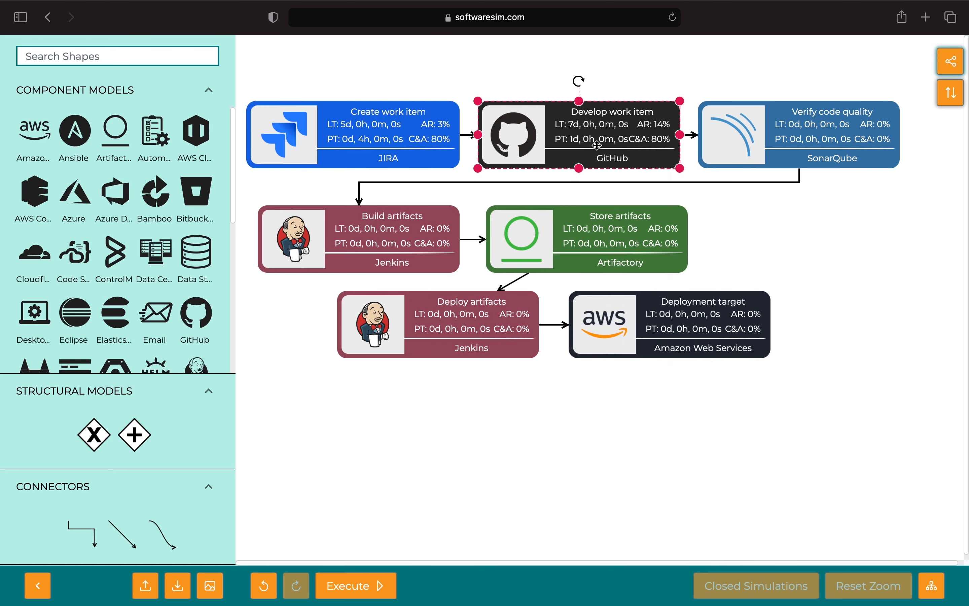
Give Verify code quality a lead time and process time of 5 minutes each and a complete and accurate percentage of 75
right_click(815, 151)
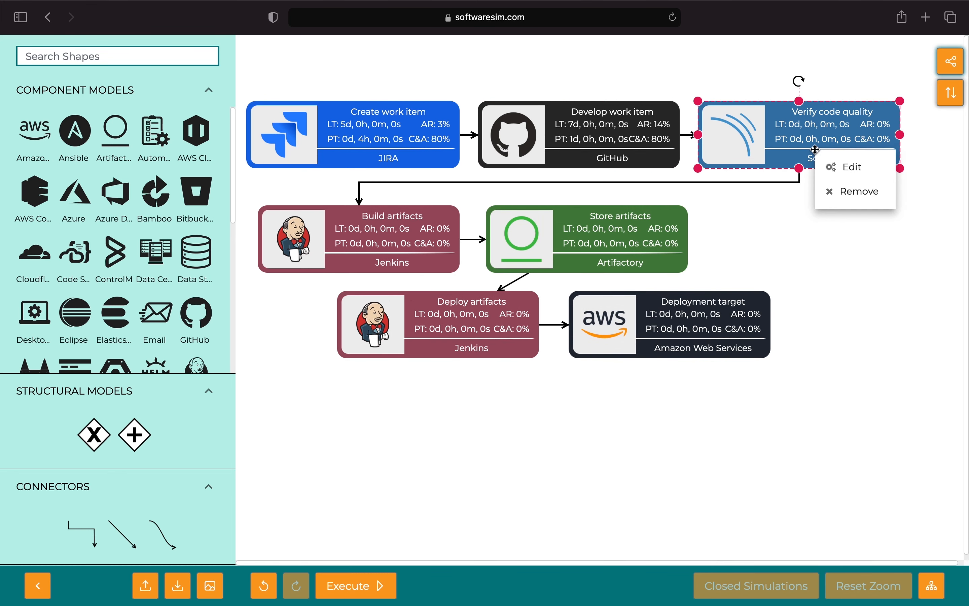
click(840, 165)
click(601, 355)
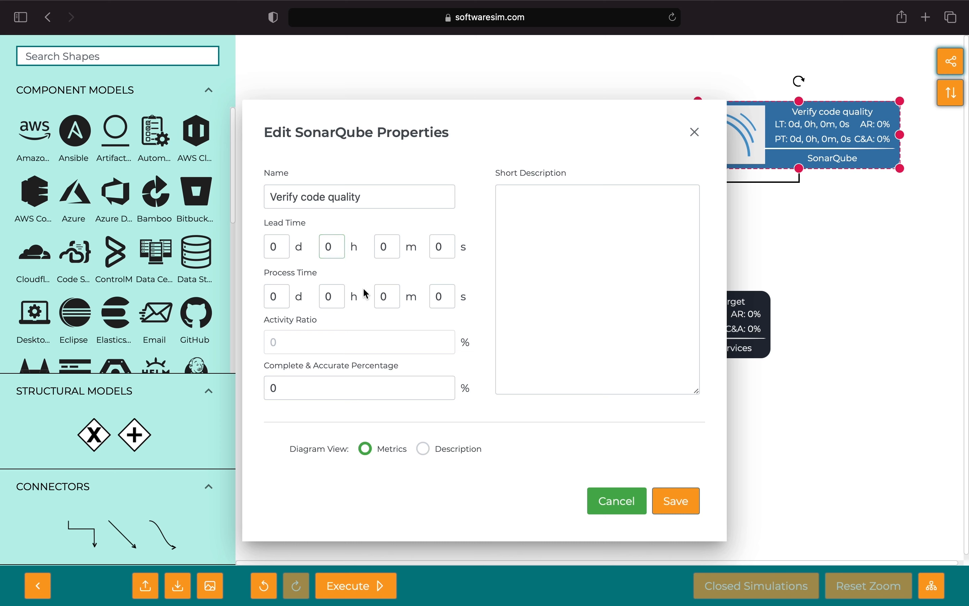
double_click(383, 246)
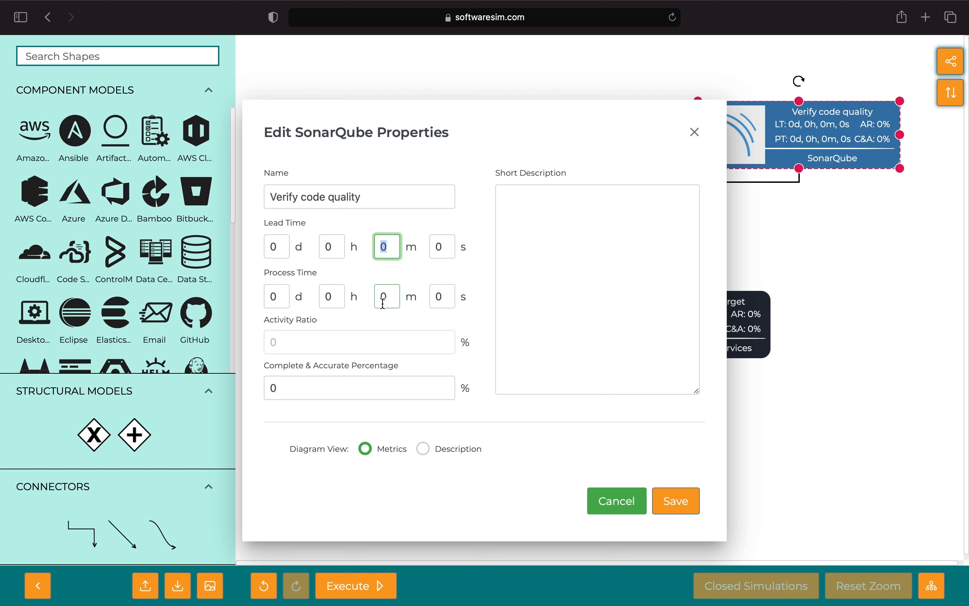
text(5)
double_click(392, 297)
text(5)
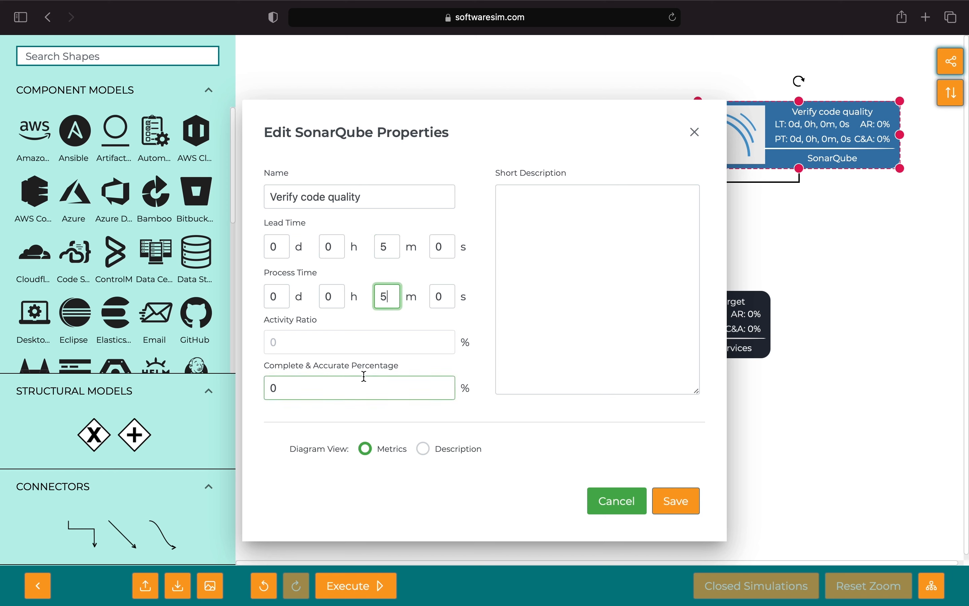
drag(303, 385, 212, 372)
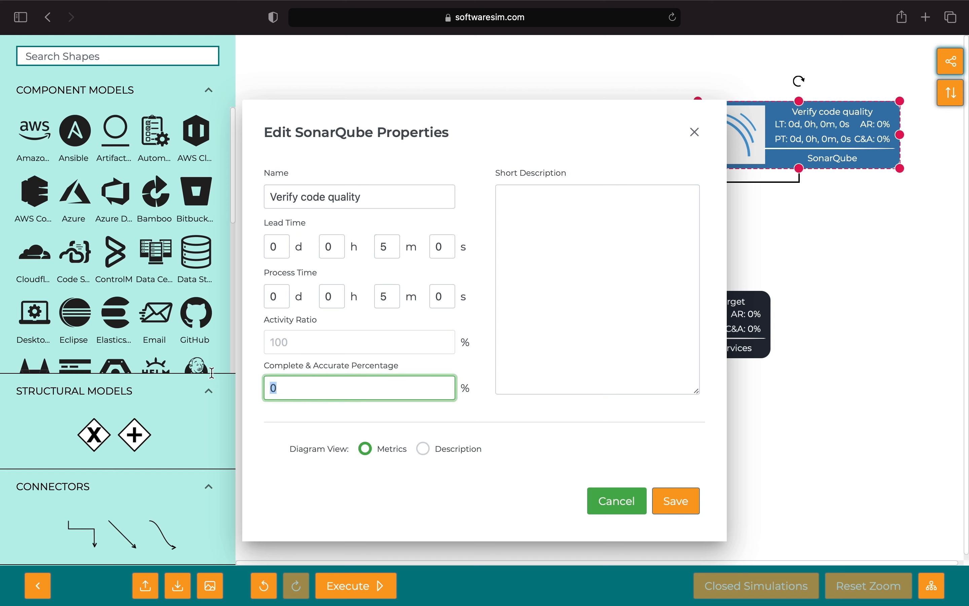
text(75)
click(684, 508)
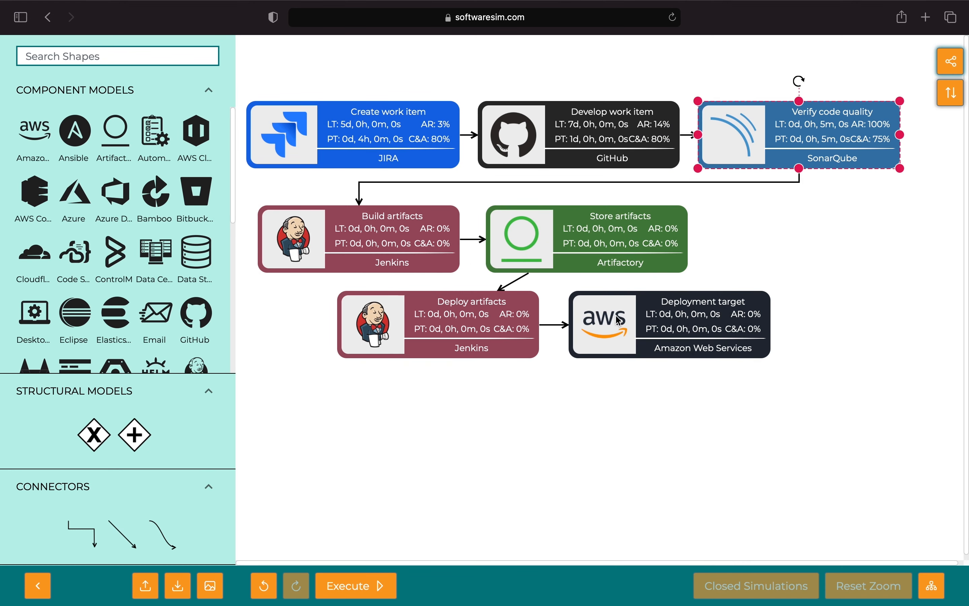
Give Build artifacts a lead time and process time of 10 minutes each and a complete and accurate percentage of 90
click(432, 245)
right_click(417, 238)
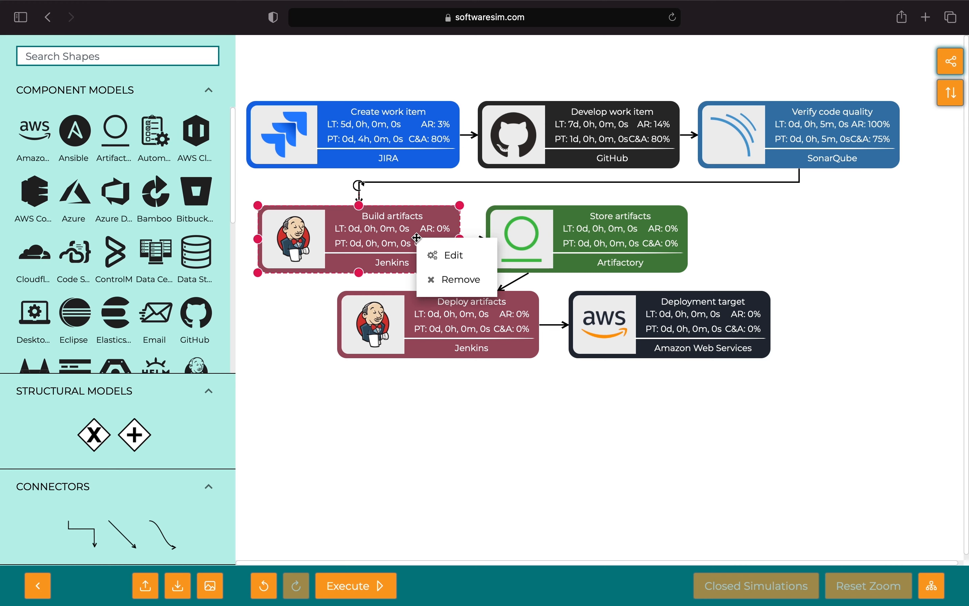
click(440, 253)
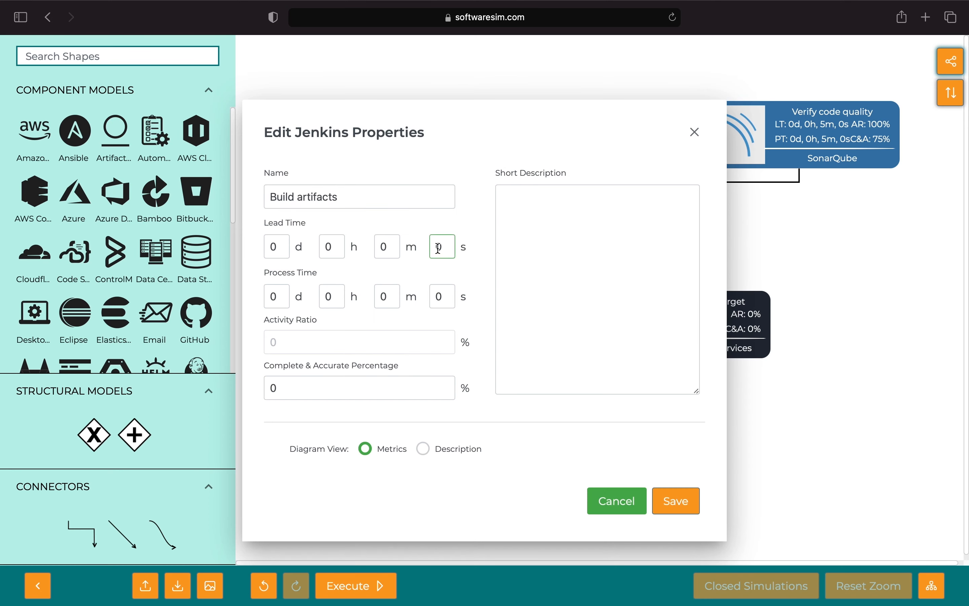
click(392, 249)
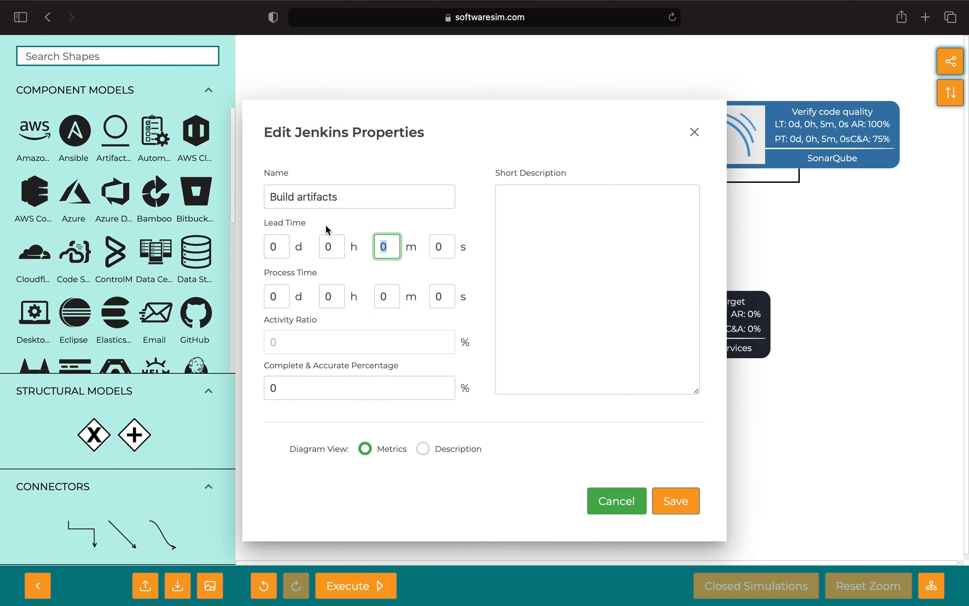
text(10)
click(387, 296)
text(10)
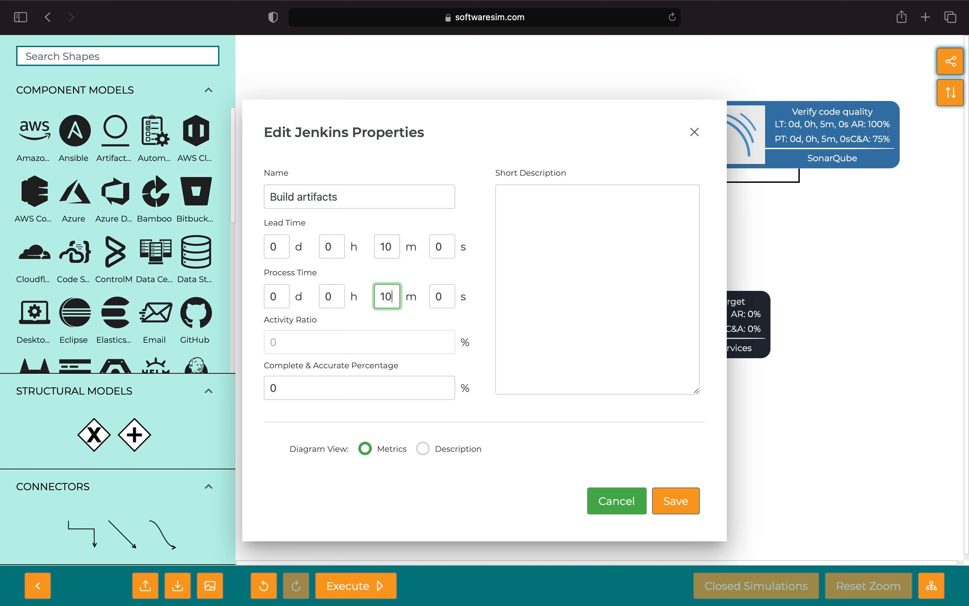
click(320, 387)
text(90)
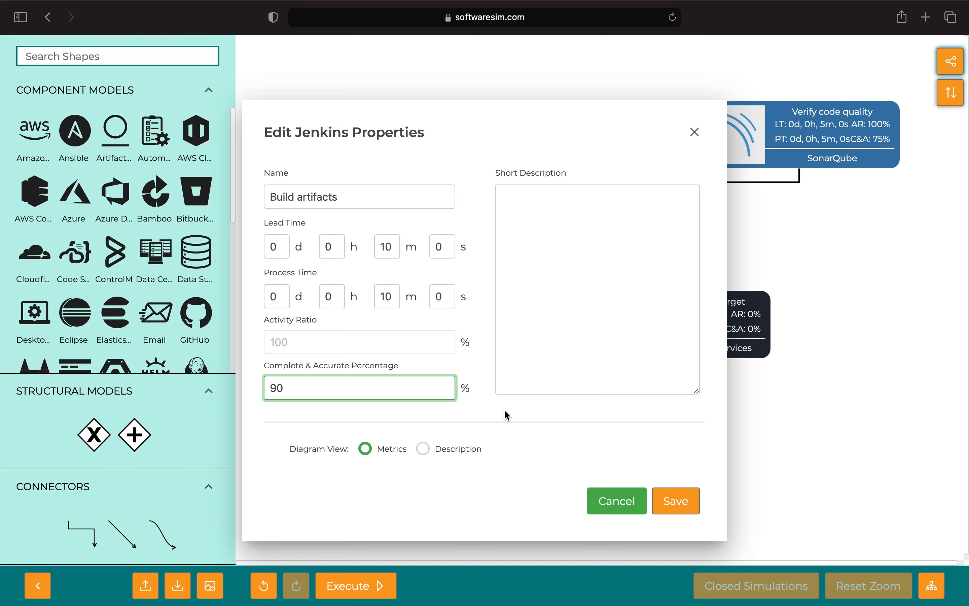
click(672, 503)
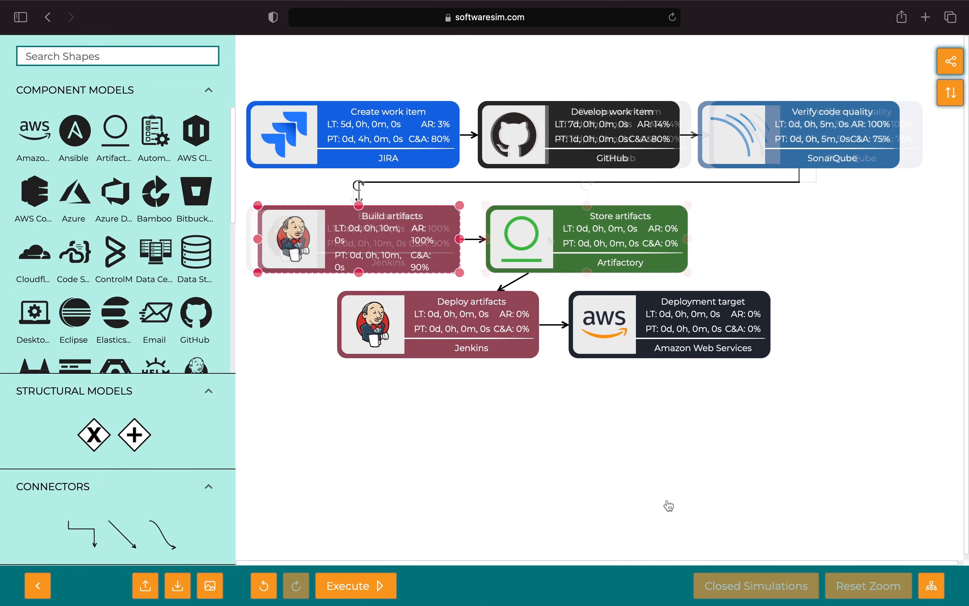
Set Store artifacts' complete and accurate percentage to 100, save it, and widen the component slightly so its metrics fit
right_click(546, 240)
click(574, 253)
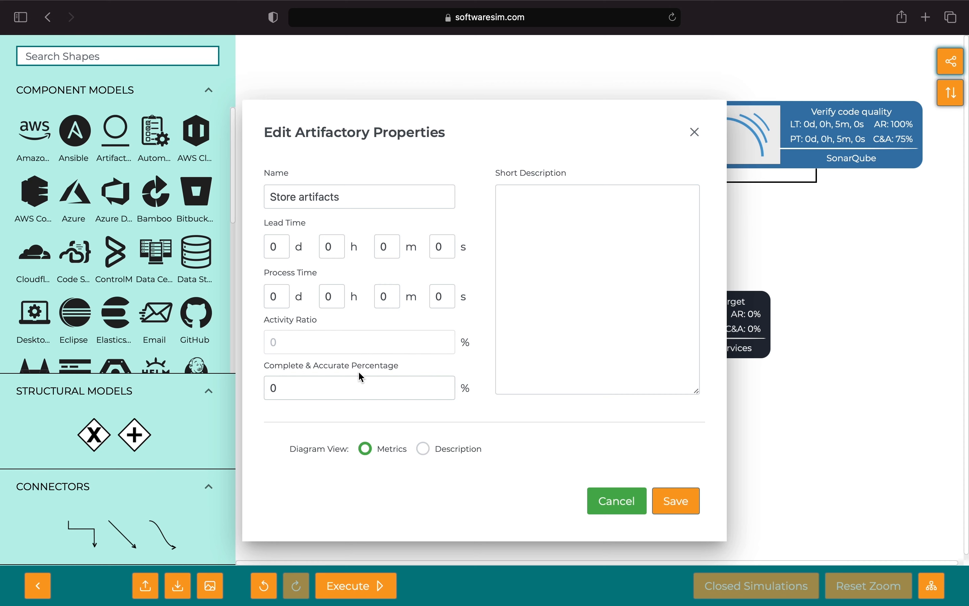
drag(333, 387, 256, 379)
text(100)
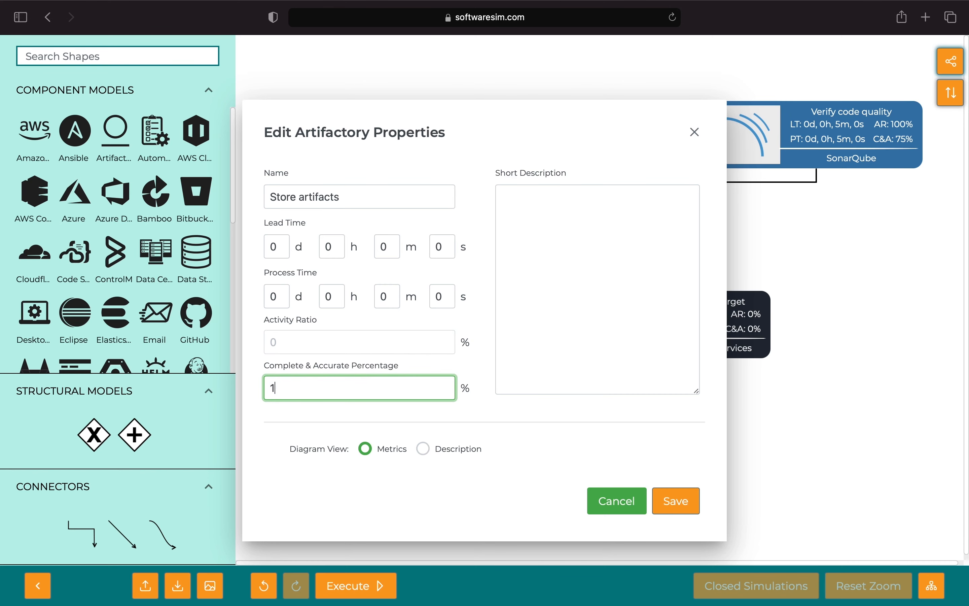
click(701, 508)
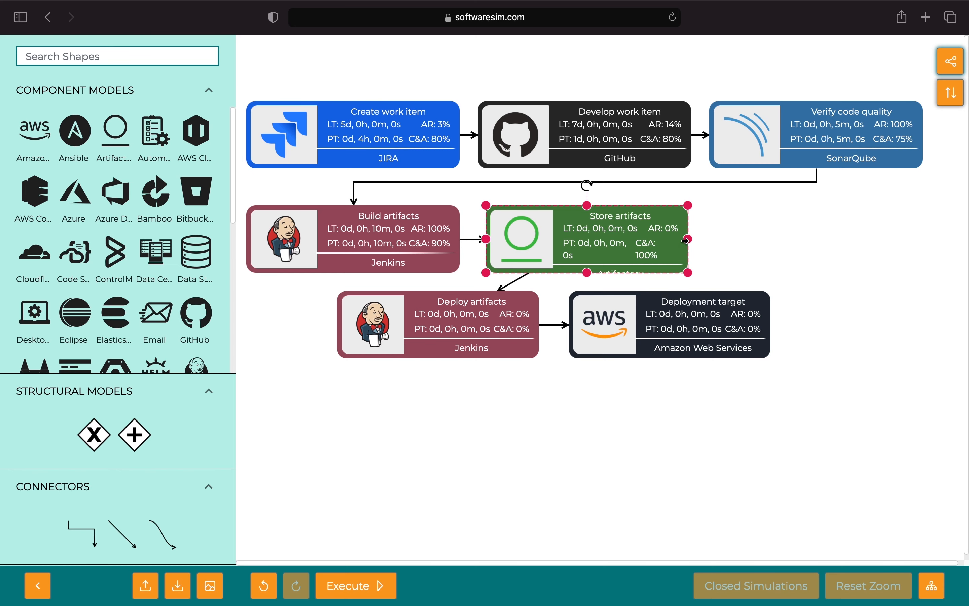
drag(688, 239, 705, 240)
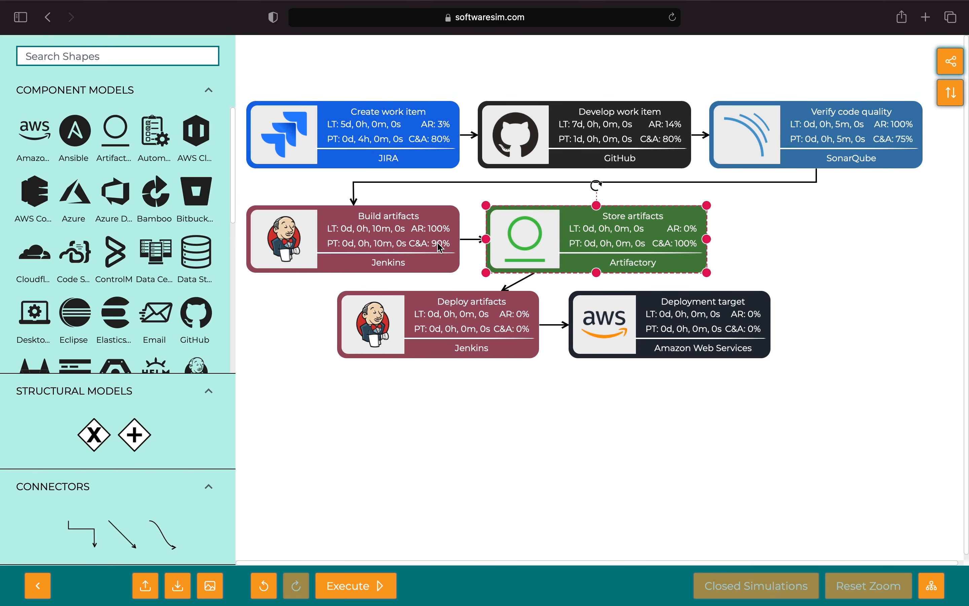
Give Deploy artifacts a lead time and process time of 10 minutes each and a complete and accurate percentage of 95
right_click(448, 326)
click(470, 344)
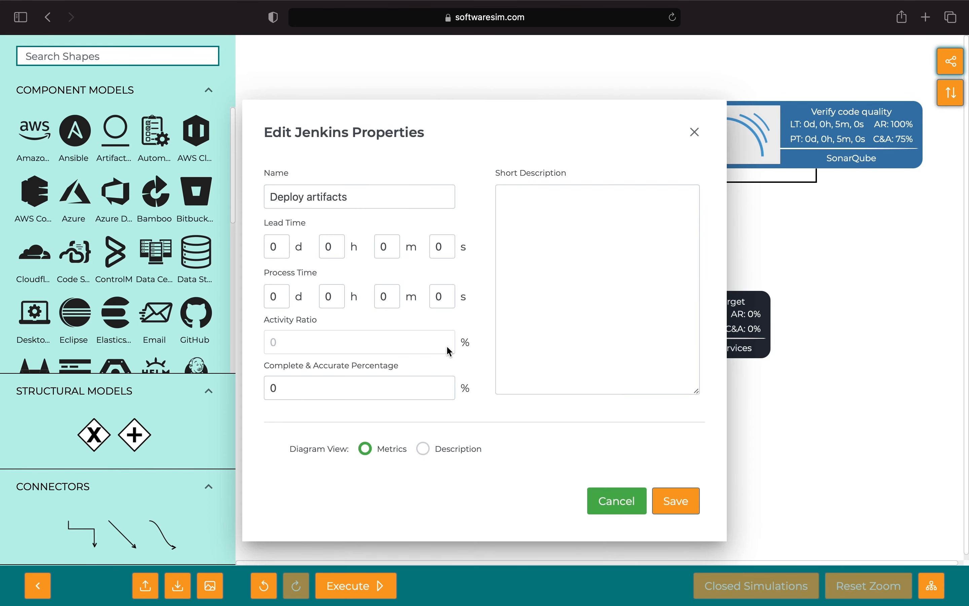
click(389, 245)
key(BackSpace)
text(10)
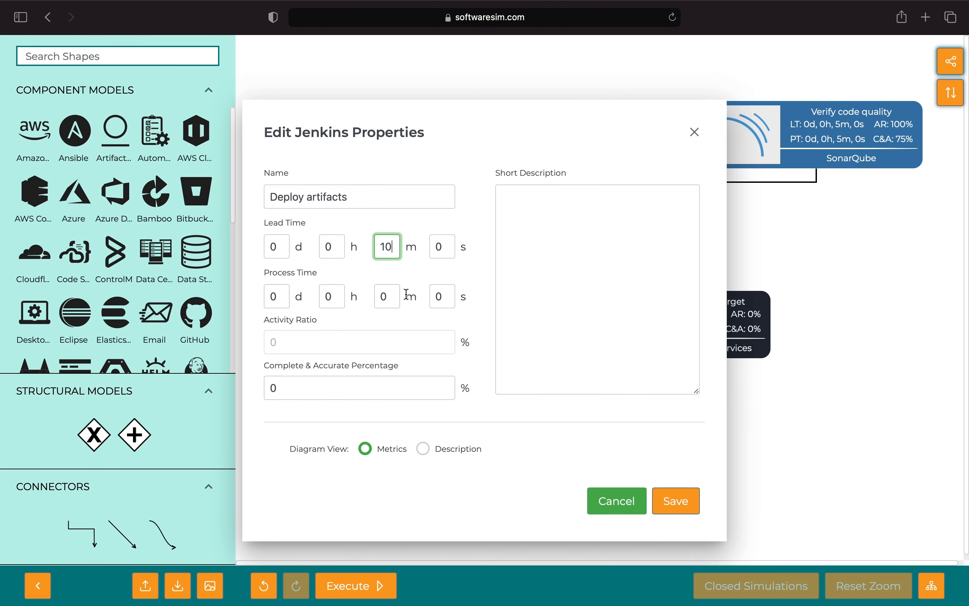
click(399, 296)
key(BackSpace)
text(10)
click(368, 376)
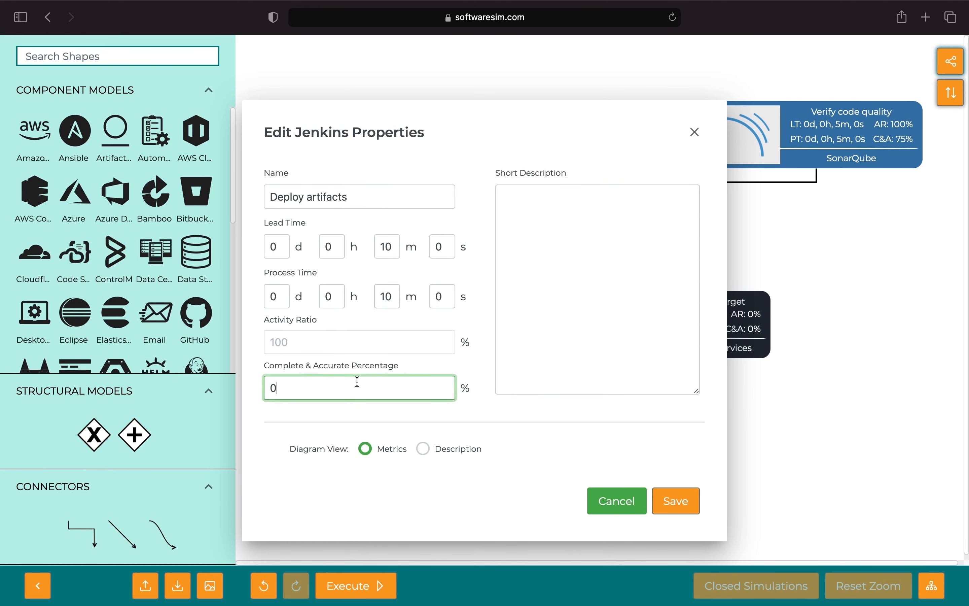
key(BackSpace)
text(95)
click(676, 501)
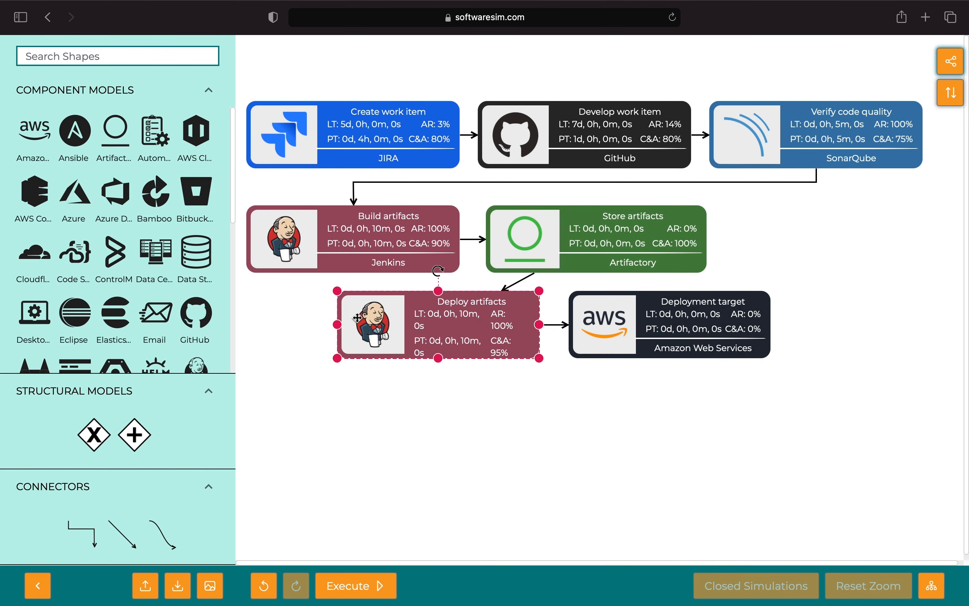
Widen Deploy artifacts so its metrics fit, and set Deployment target's complete and accurate percentage to 100
drag(337, 323, 318, 324)
click(631, 314)
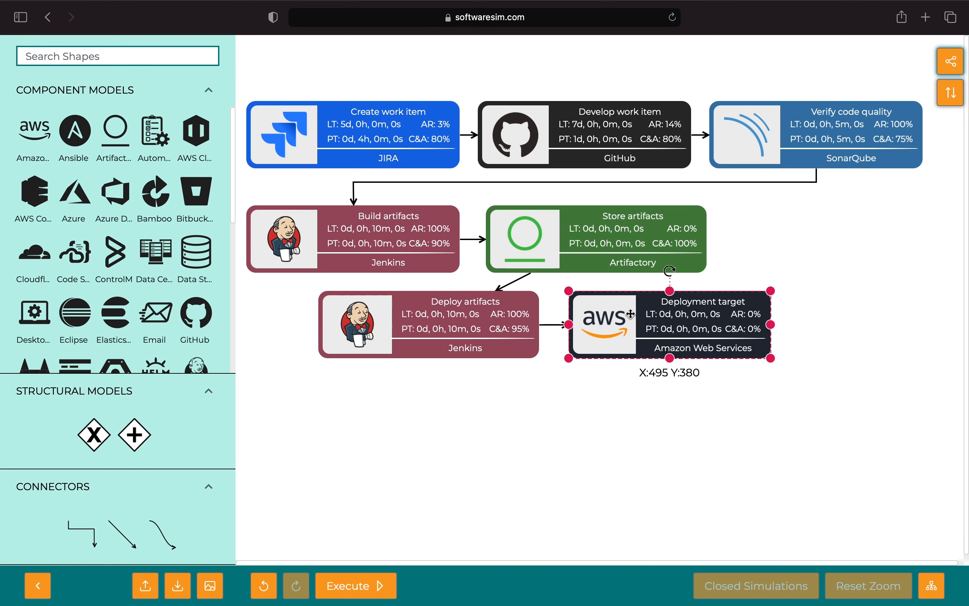
right_click(632, 314)
click(649, 329)
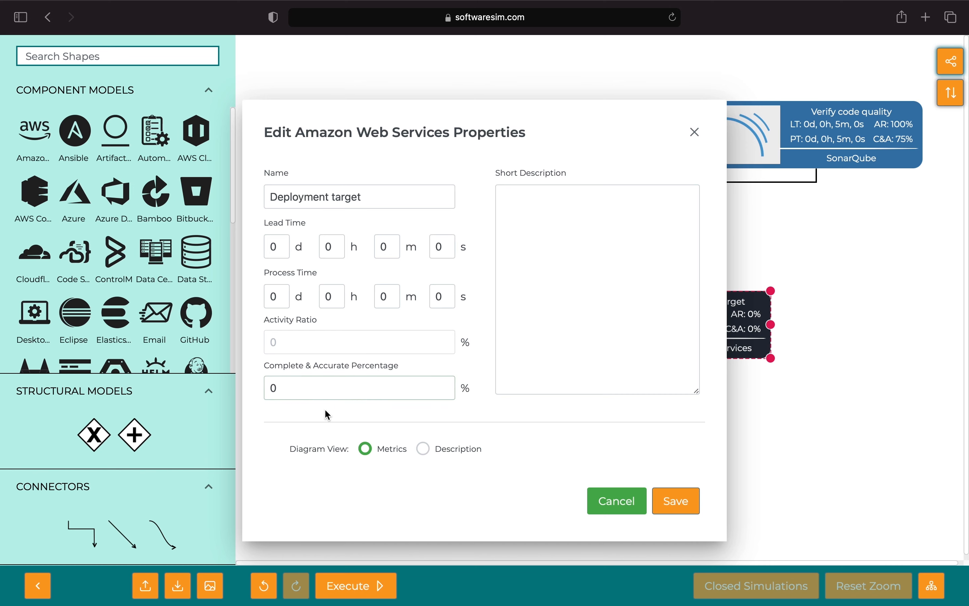
click(290, 387)
double_click(290, 387)
text(100)
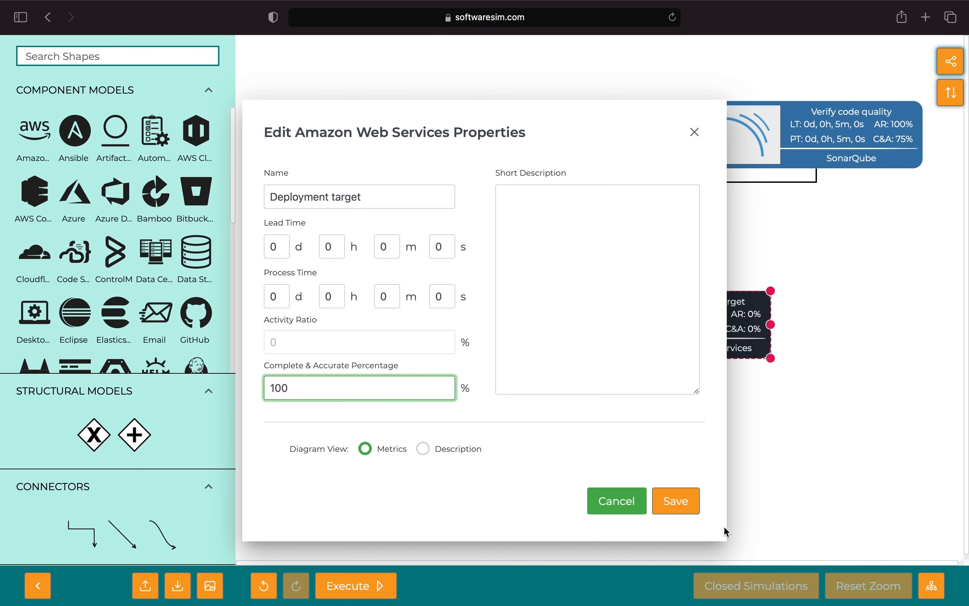
click(682, 502)
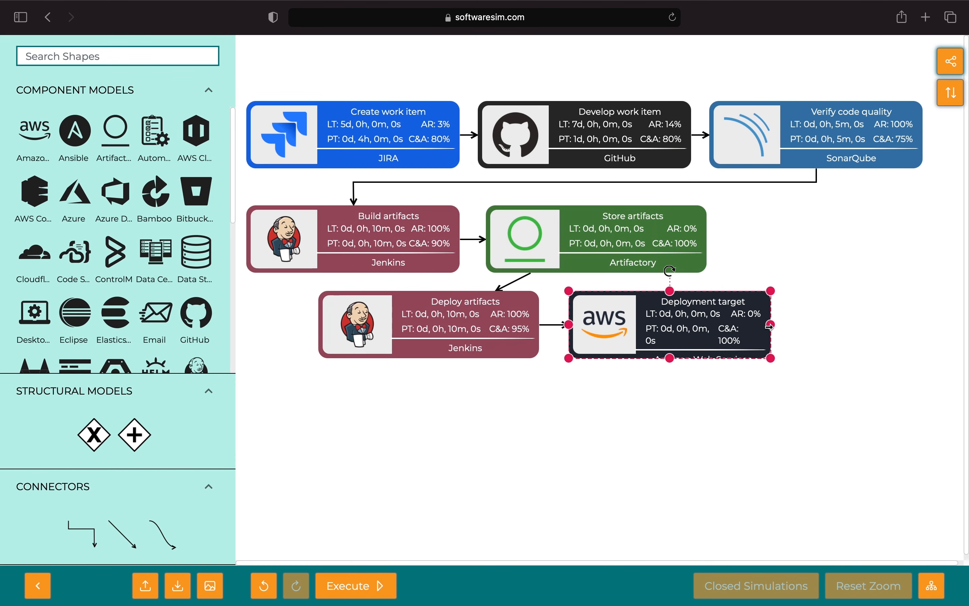
Widen Deployment target so its metrics fit on single lines and shift it slightly away from Deploy artifacts
drag(770, 325, 803, 325)
drag(742, 326, 756, 326)
click(628, 447)
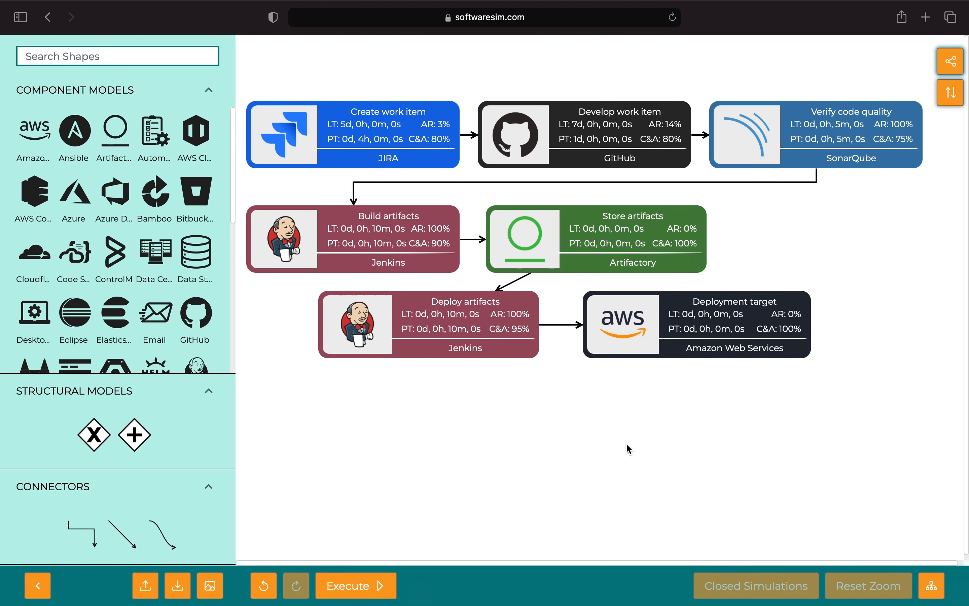
Export the completed value stream diagram as an image and download the diagram file, allowing downloads from the site
click(212, 587)
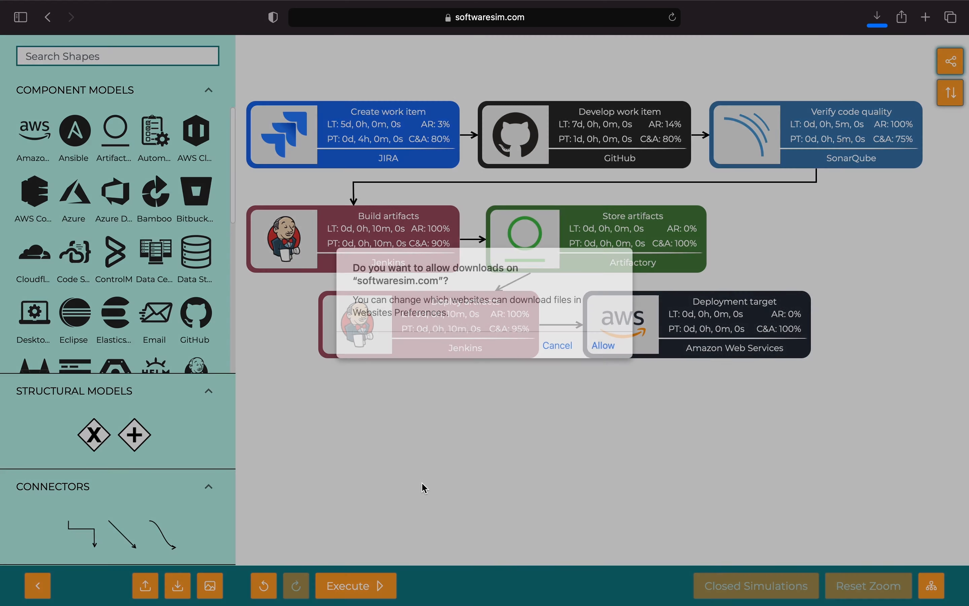
click(613, 351)
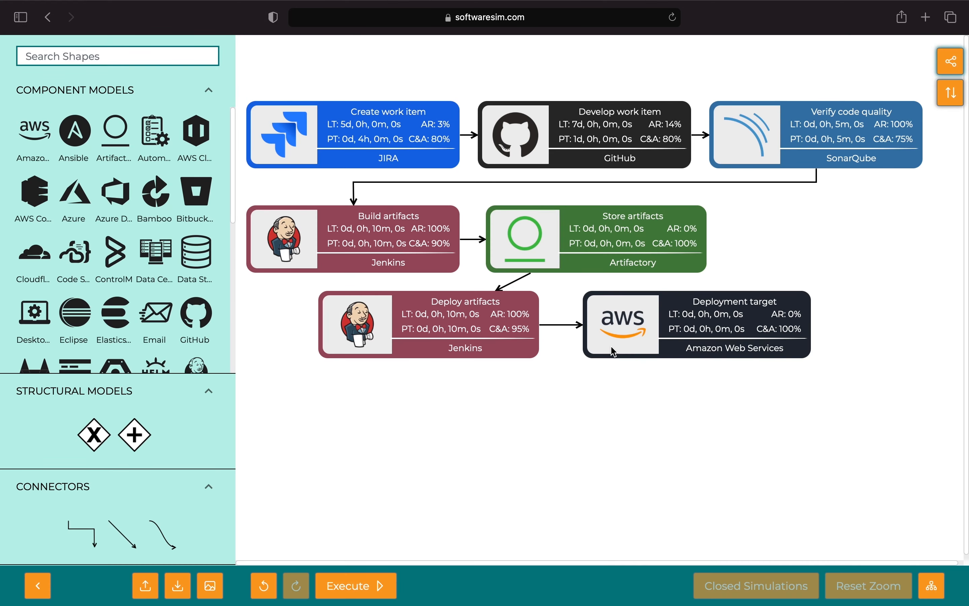
click(179, 588)
click(609, 346)
Execute the value stream, examine the overall metrics beside the diagram, and close the result
click(364, 587)
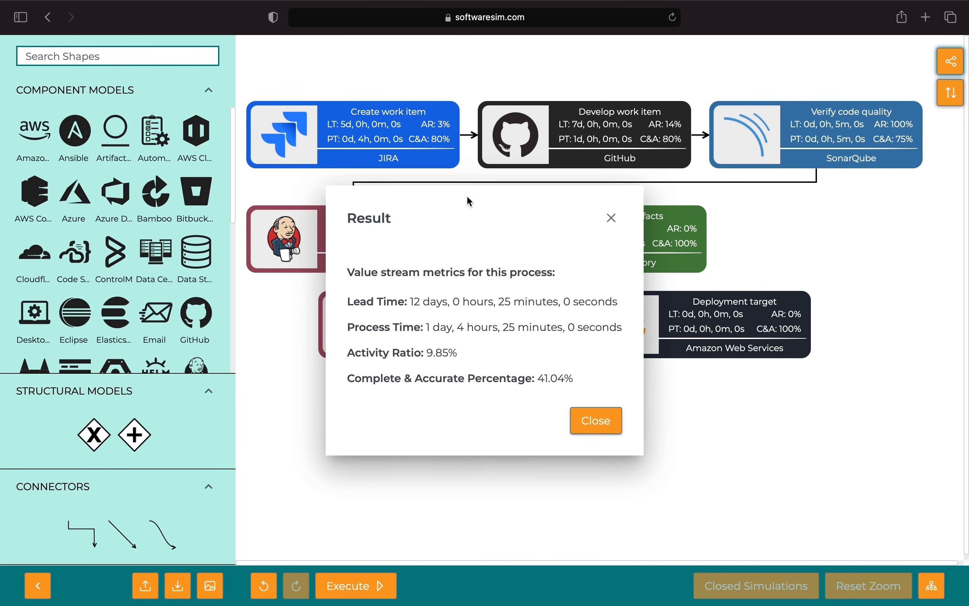
drag(467, 195, 142, 298)
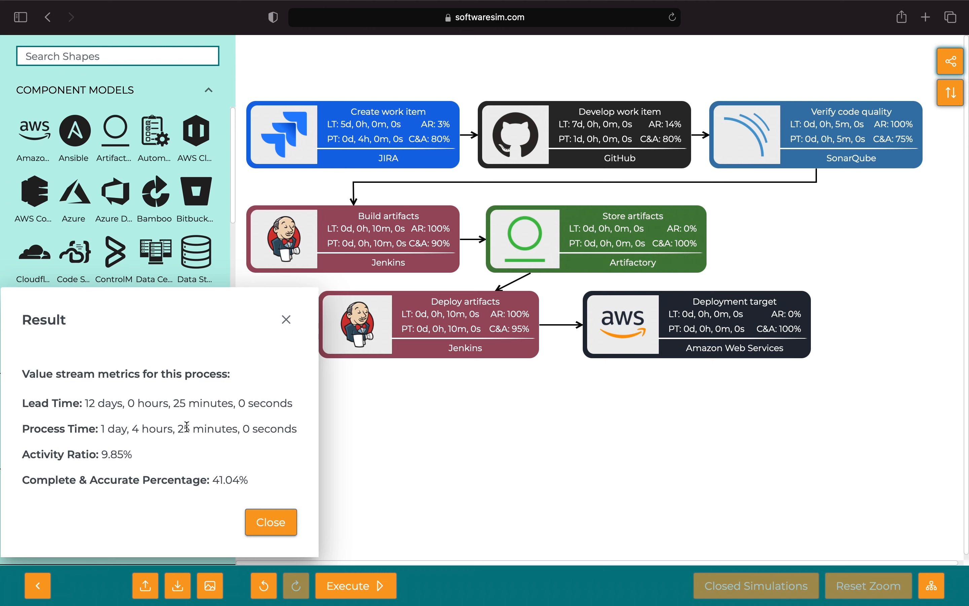
click(272, 522)
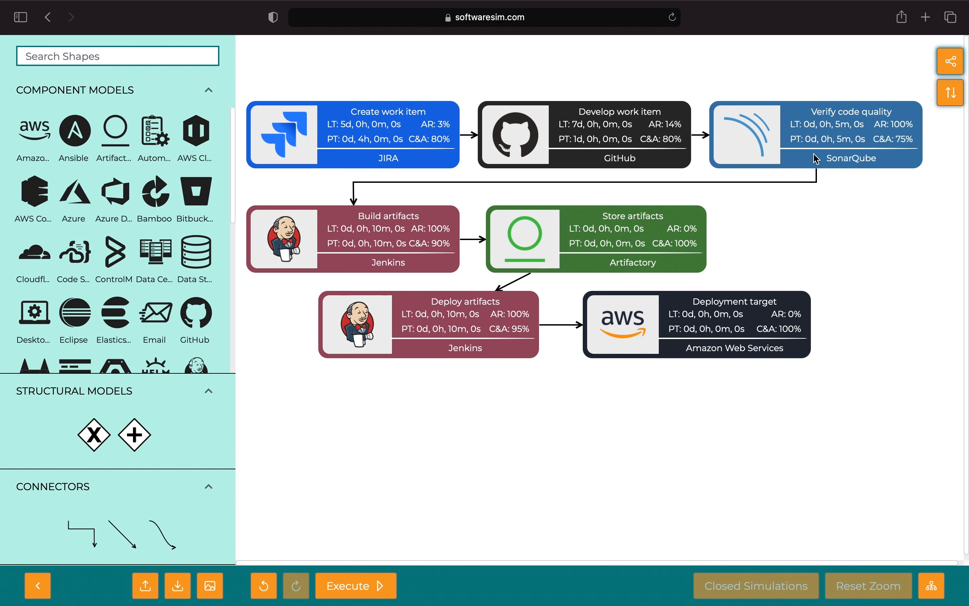
Switch the diagram to simulation mode and spread the components apart so their input and output ports have room
click(950, 99)
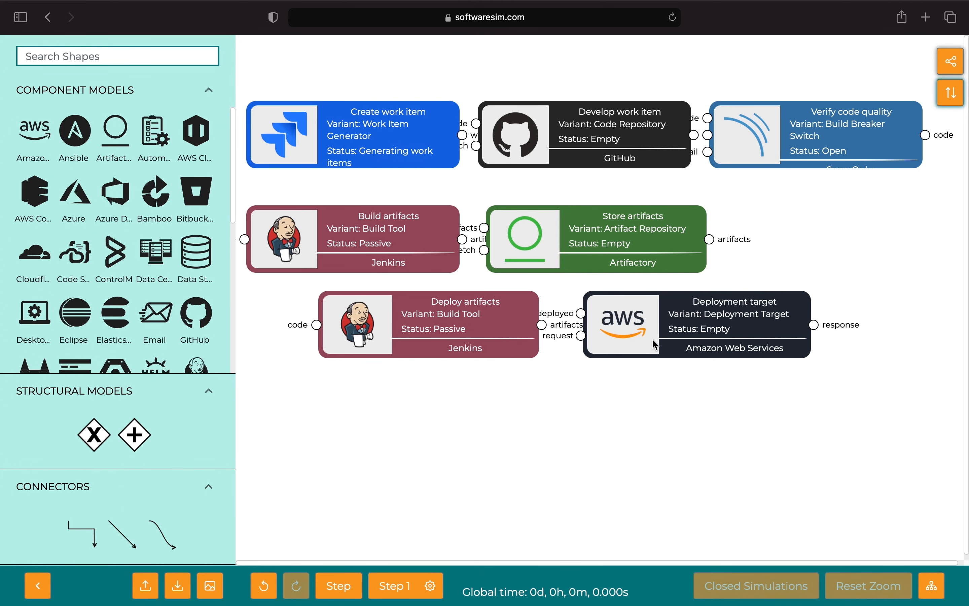
drag(655, 328, 746, 420)
drag(445, 335, 455, 417)
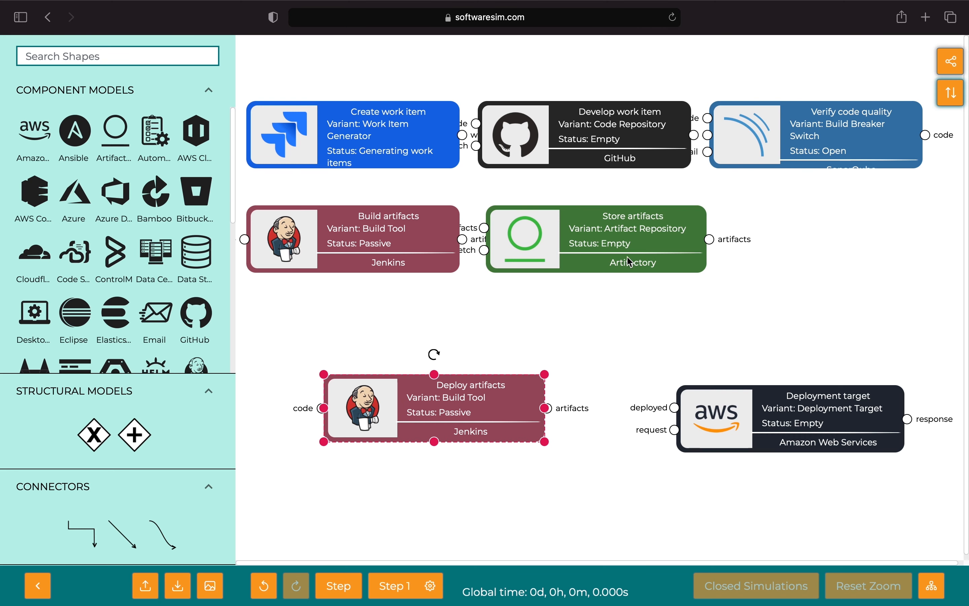
drag(619, 254, 678, 303)
drag(430, 256, 446, 290)
drag(609, 118, 582, 196)
drag(858, 147, 859, 181)
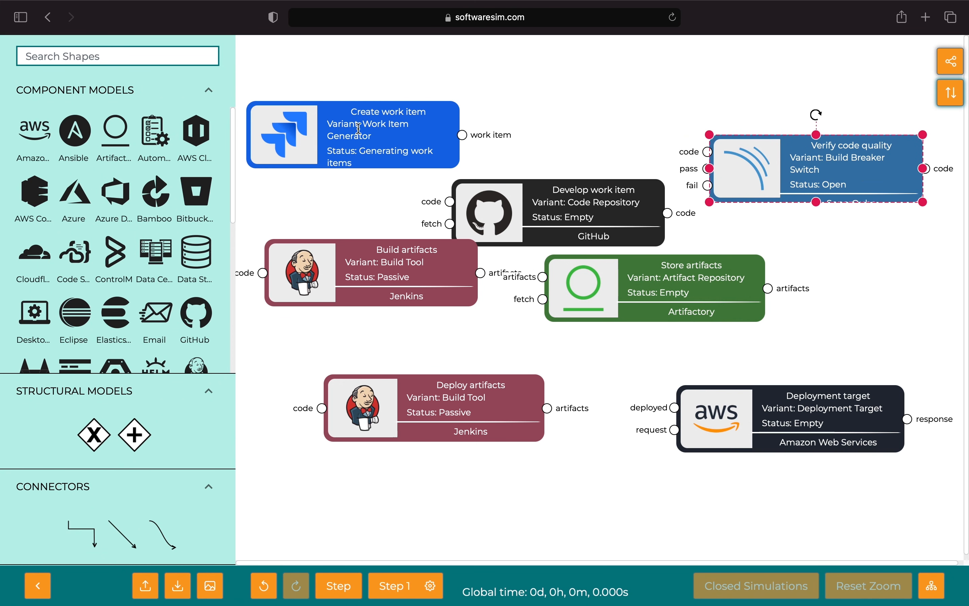
Move Create work item up to the canvas's upper edge and widen it so its variant and status fit
drag(359, 128, 359, 79)
drag(461, 86, 476, 86)
click(531, 120)
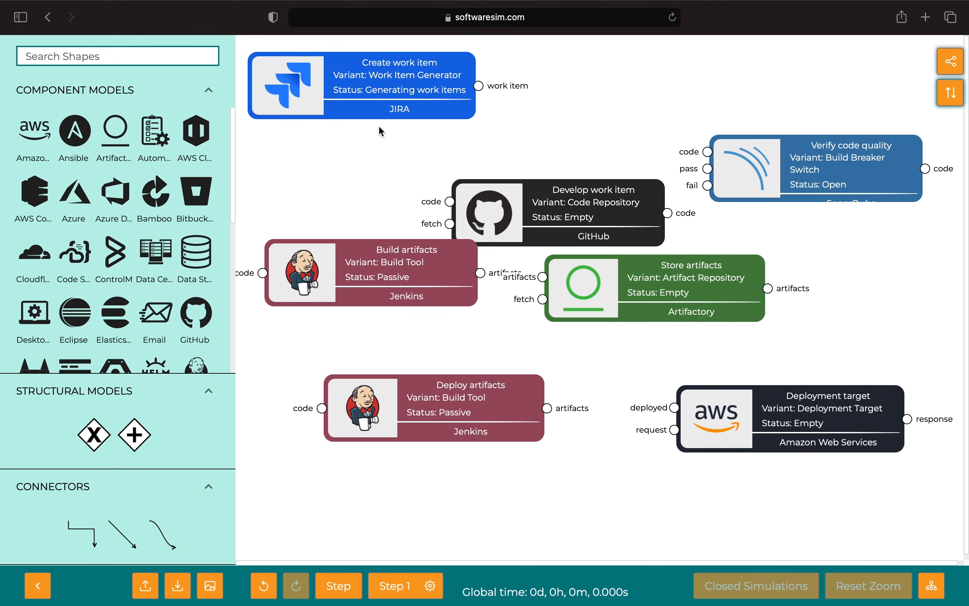
Set Create work item's average time between work item creations to 1 day and 0 seconds, and save it
right_click(393, 95)
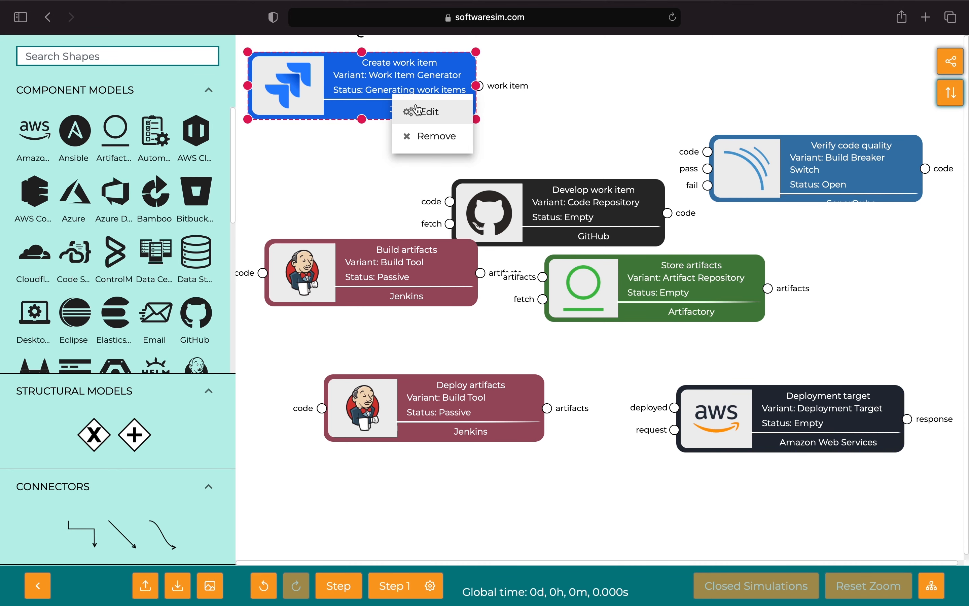
click(419, 109)
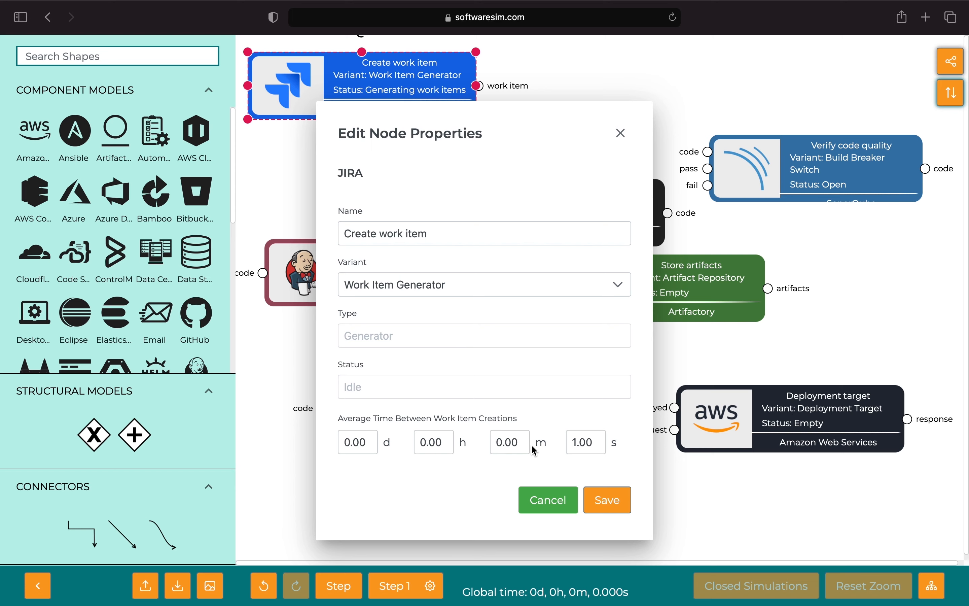
click(571, 445)
drag(594, 443, 532, 441)
text(0)
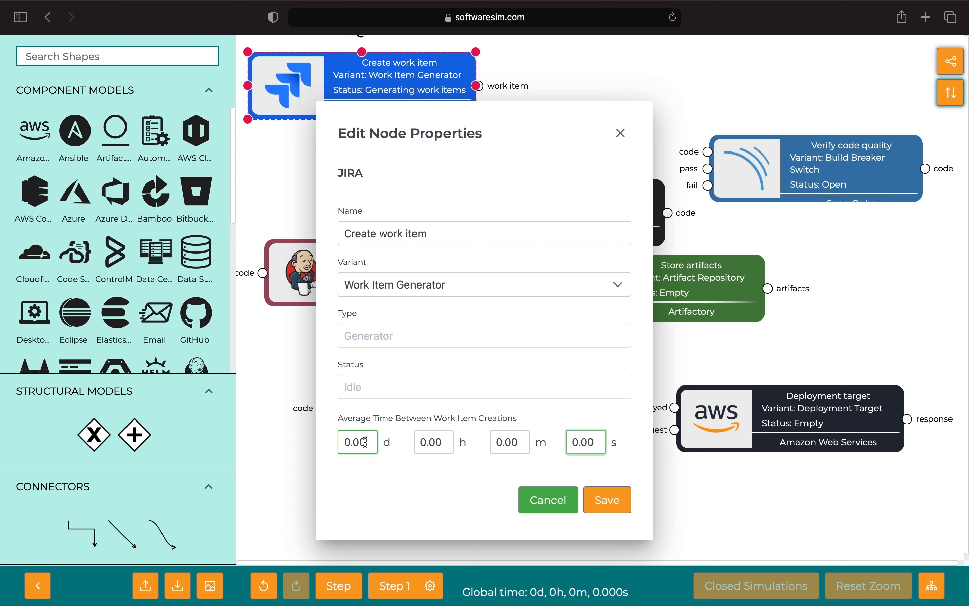
drag(369, 442, 302, 438)
text(1)
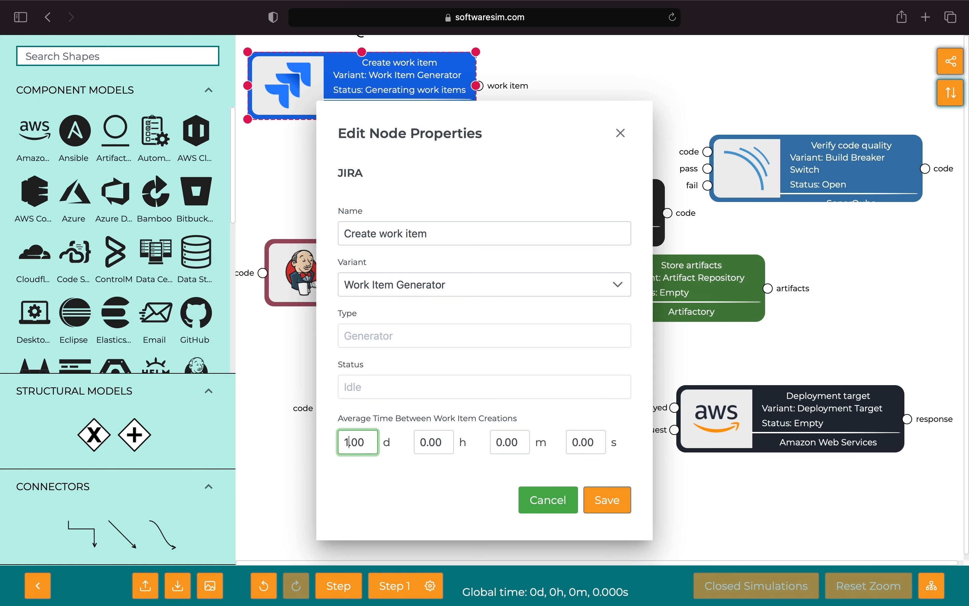
click(608, 500)
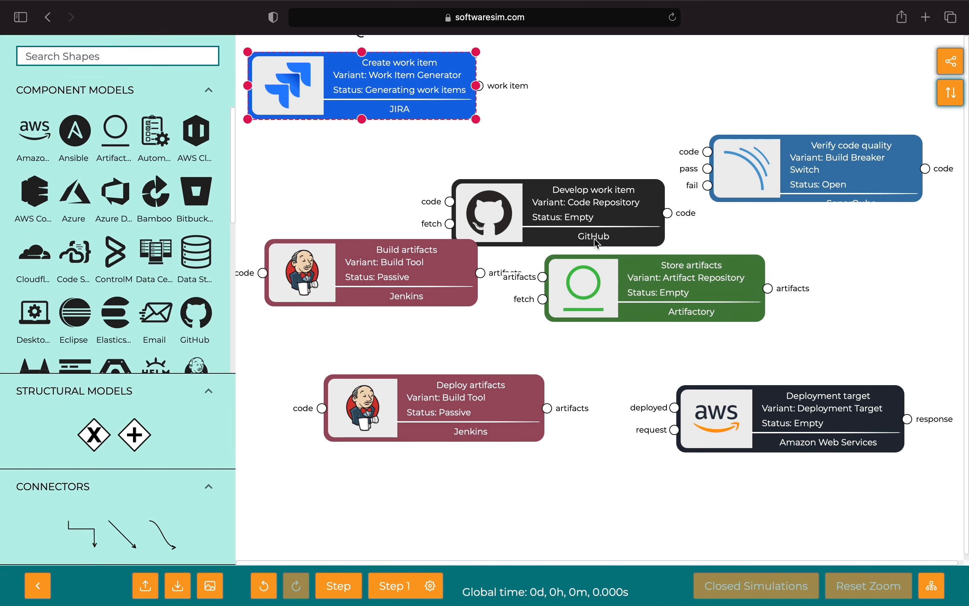
Reposition Develop work item, Verify code quality and Build artifacts to open space beneath Create work item
drag(564, 224, 556, 190)
drag(805, 175, 857, 262)
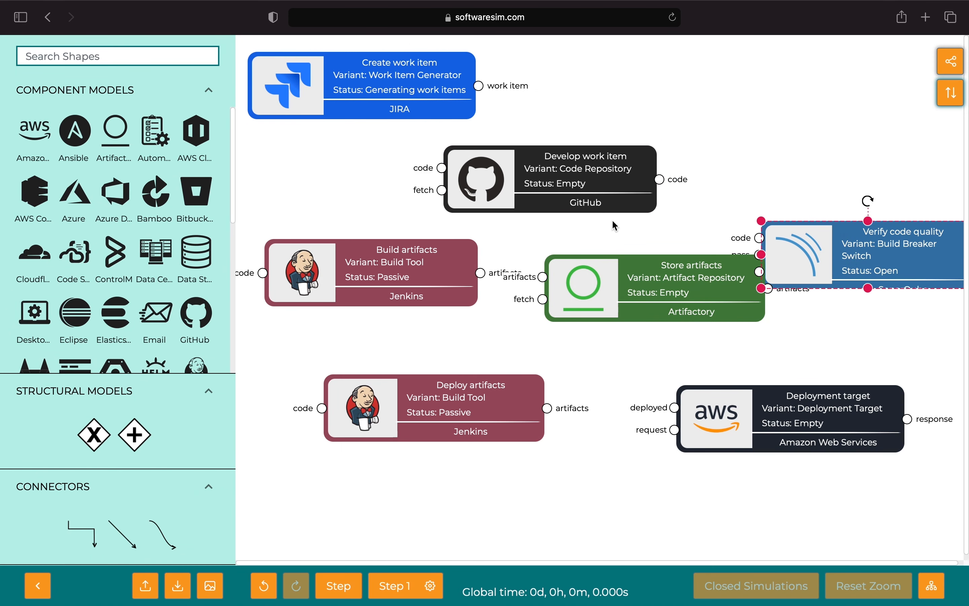
drag(591, 199, 699, 172)
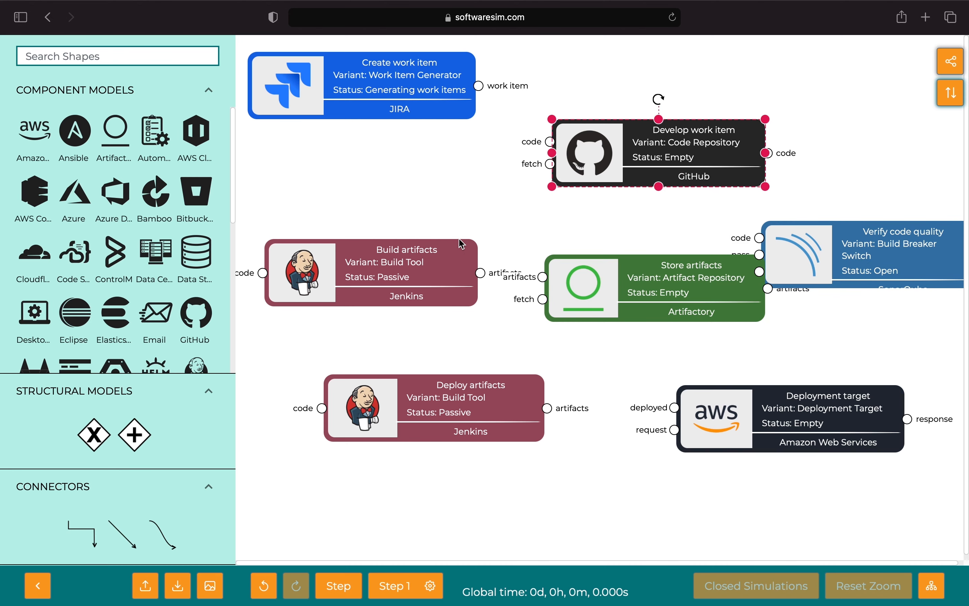
drag(421, 275, 418, 314)
Check Develop work item's node properties, including its variant and type, and close them without changes
right_click(665, 131)
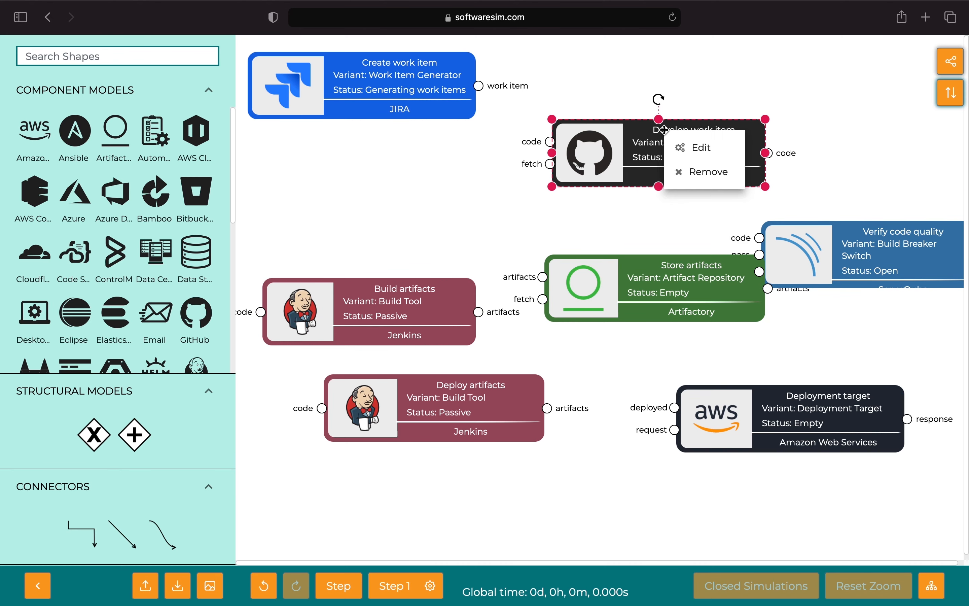
click(704, 148)
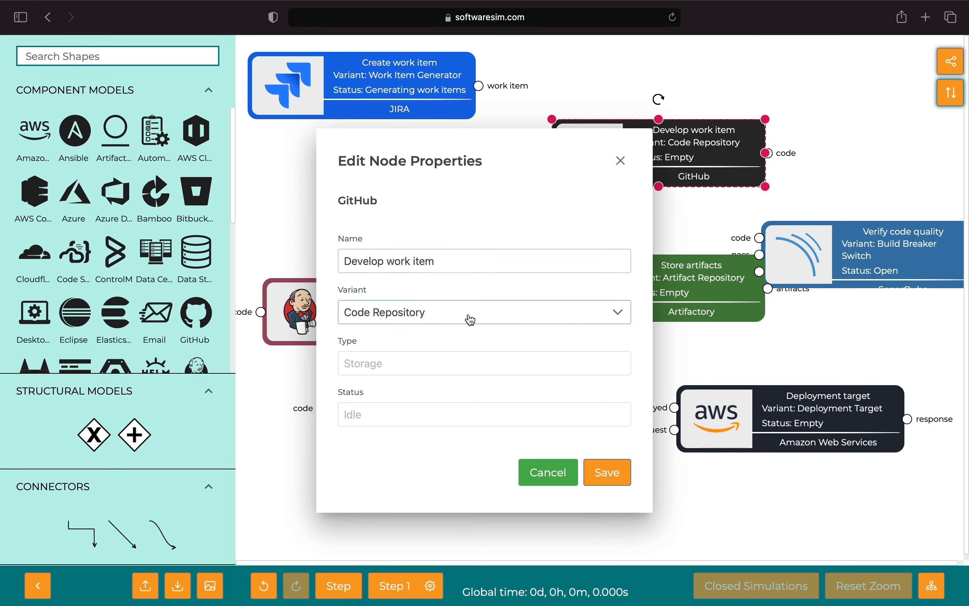
click(558, 477)
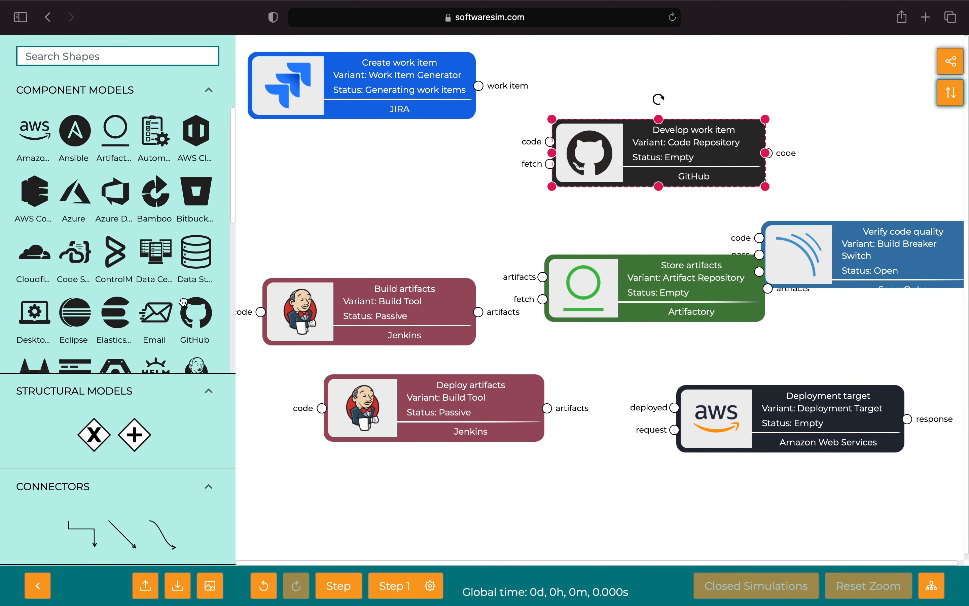
Add a Manual Task component below Create work item and name it Development
scroll(184, 303, down, 5)
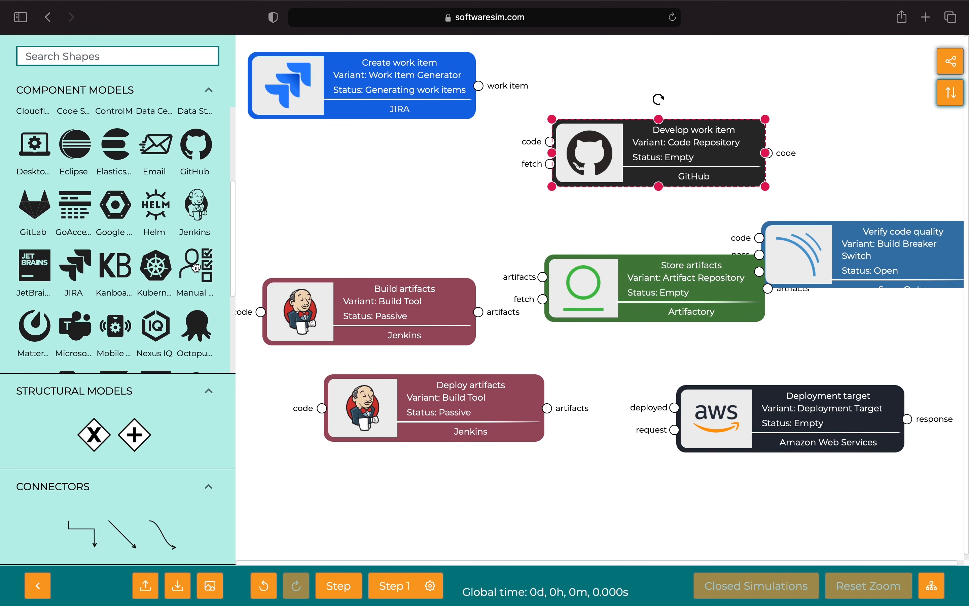
drag(196, 266, 361, 161)
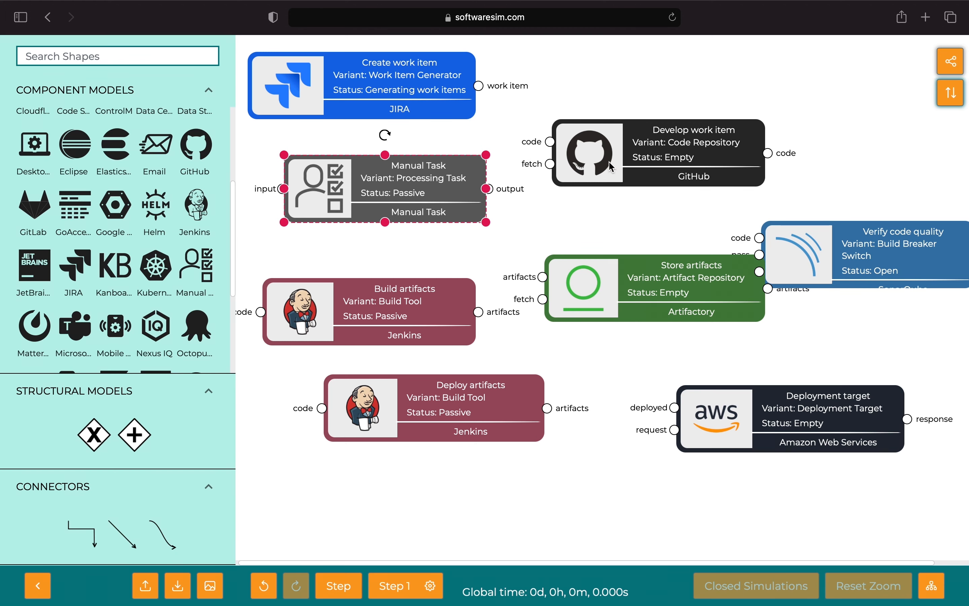
right_click(367, 199)
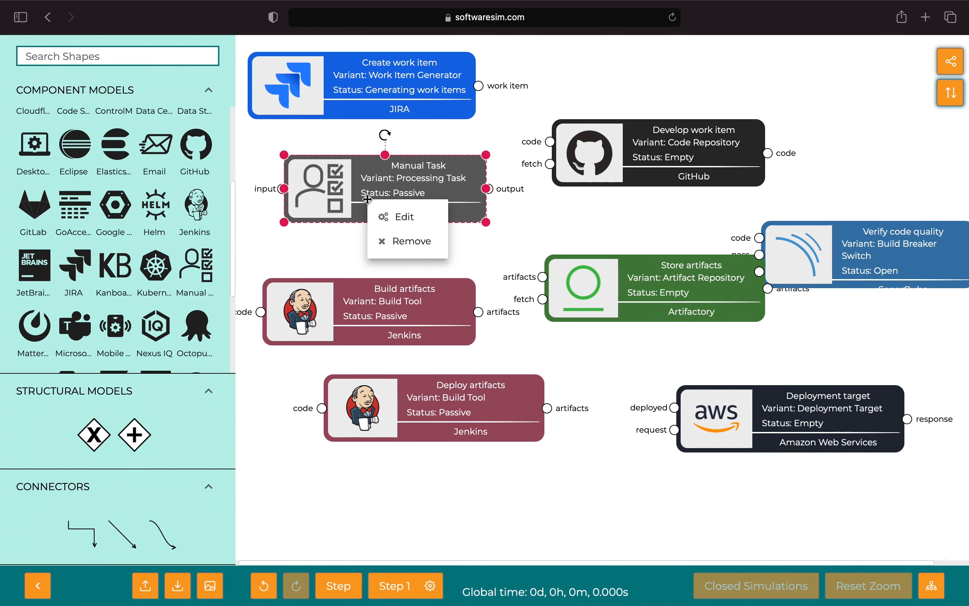
click(413, 214)
click(420, 229)
key(super+a)
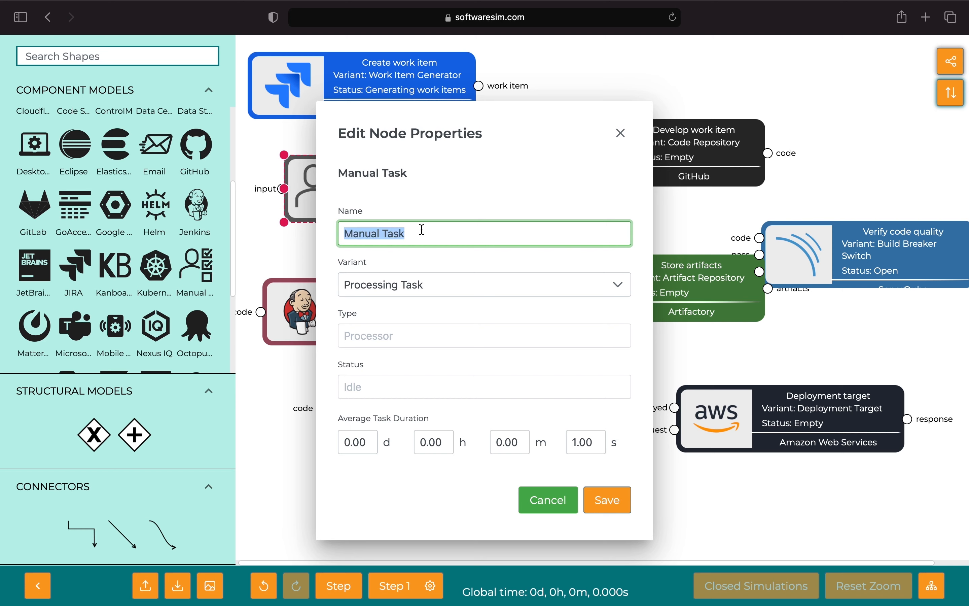
text(Development)
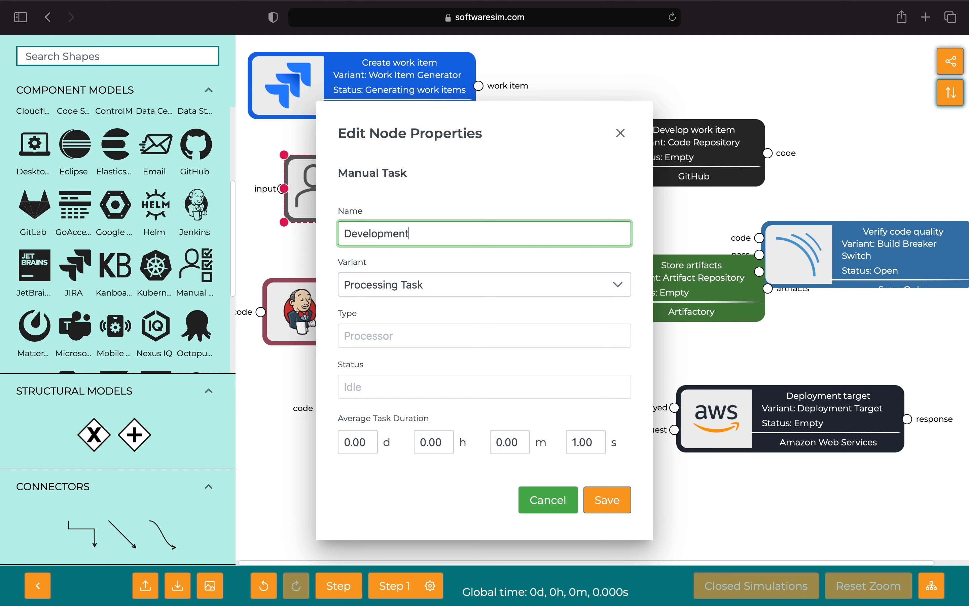
Set the hours of Development's average task duration to 12 and save the task
click(434, 442)
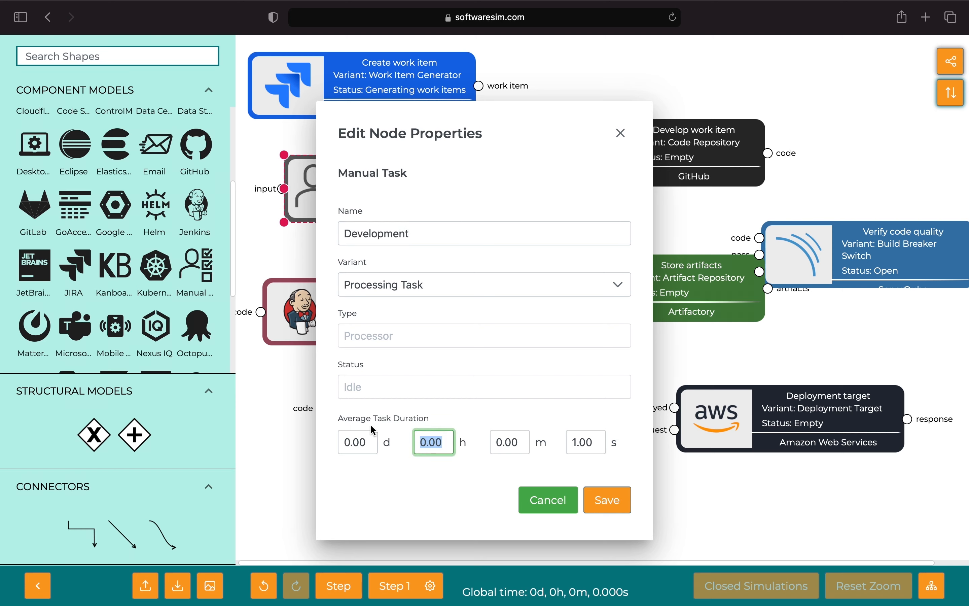
text(12)
click(603, 500)
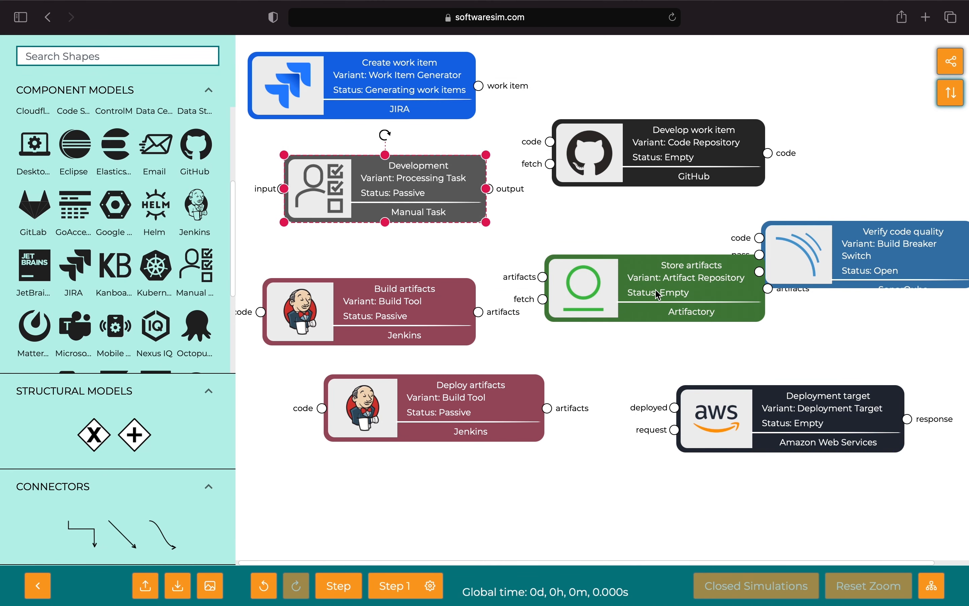
Move Store artifacts below Deploy artifacts, Build artifacts below Develop work item, and Verify code quality below Build artifacts
drag(659, 294, 526, 499)
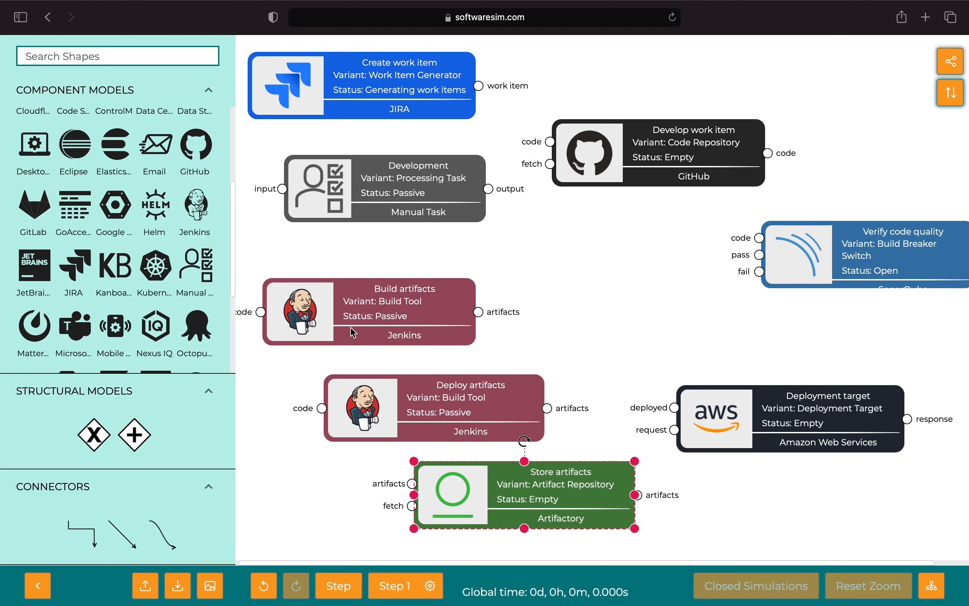
drag(353, 332, 614, 268)
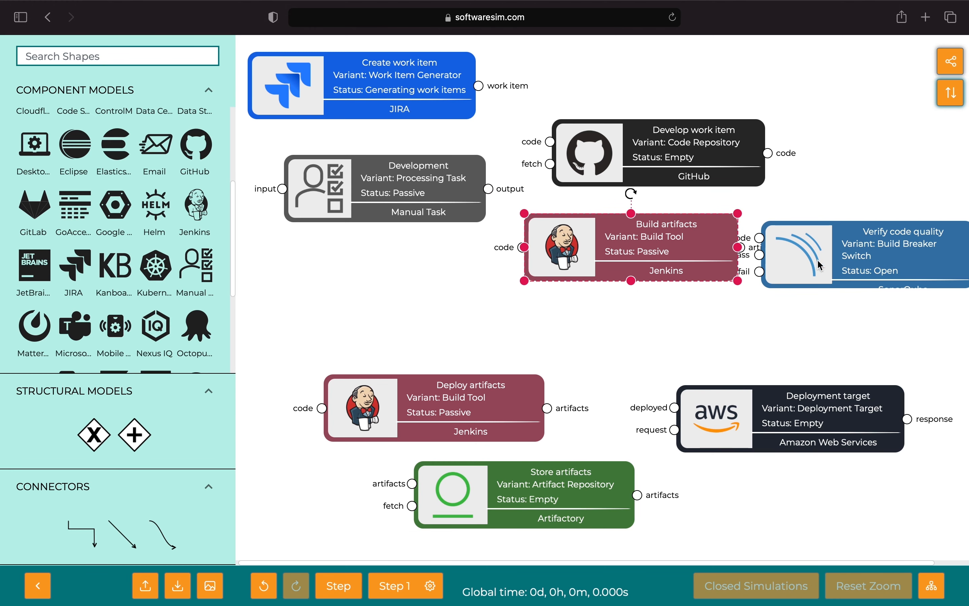
drag(820, 264, 543, 349)
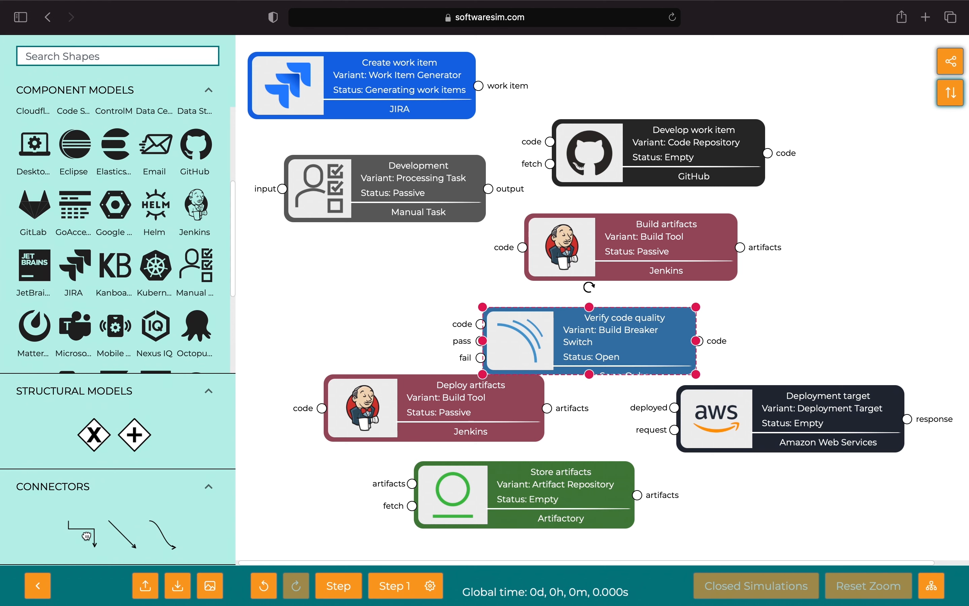
Connect Create work item to Development and Development's output to Develop work item's code input with elbow connectors, moving Build artifacts aside
drag(86, 535, 474, 85)
drag(364, 307, 344, 173)
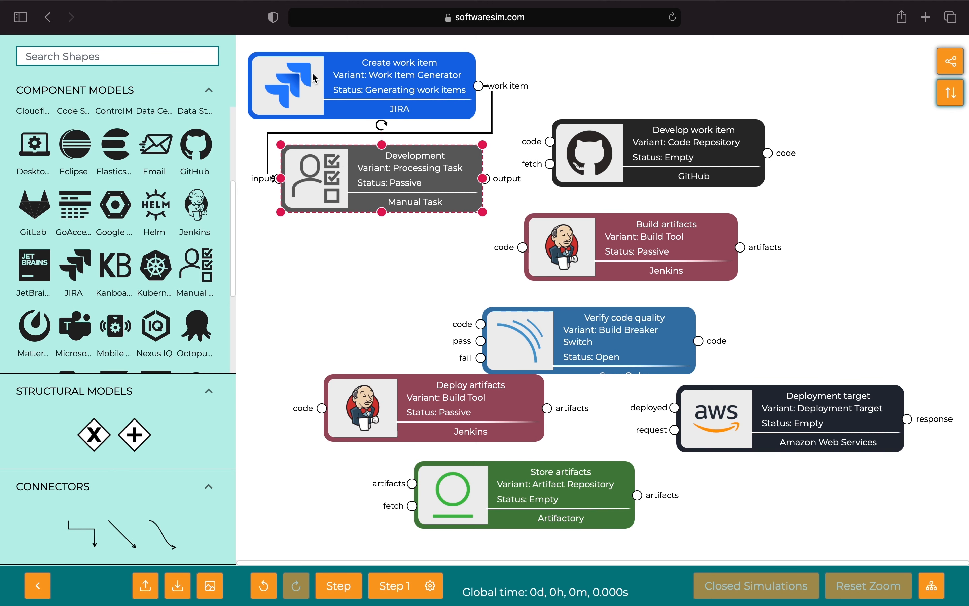
drag(592, 240, 784, 280)
drag(90, 546, 486, 181)
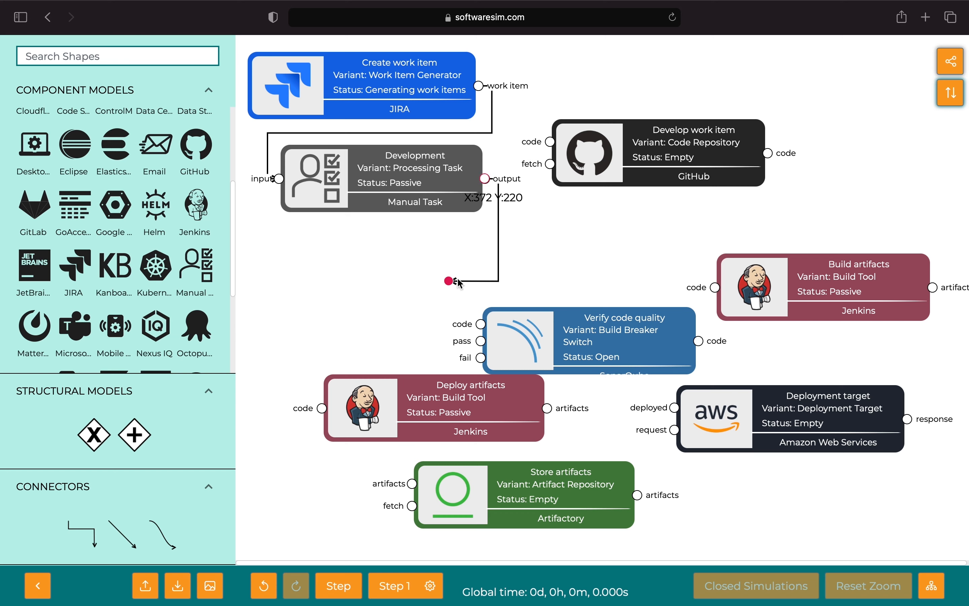
drag(453, 280, 552, 142)
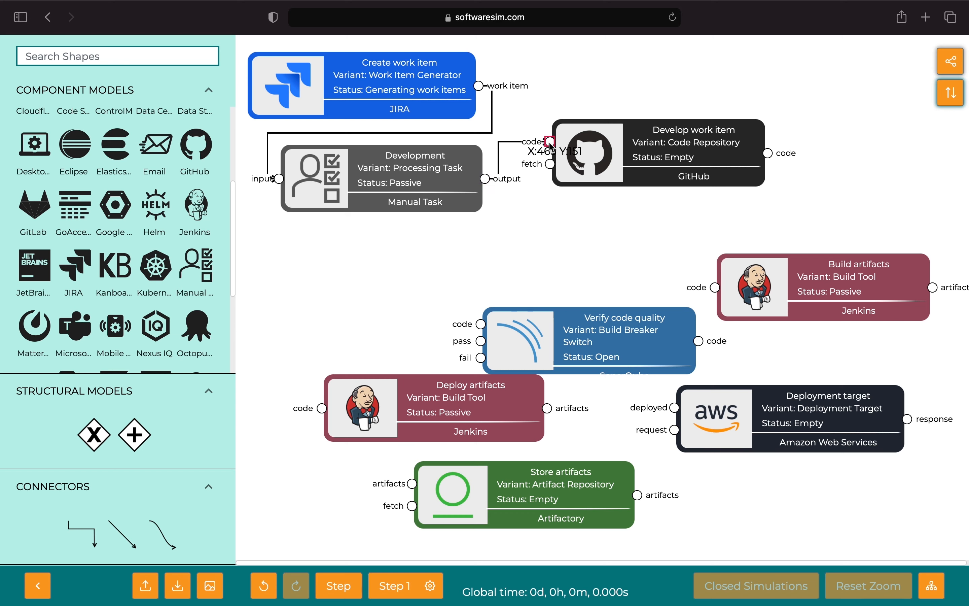